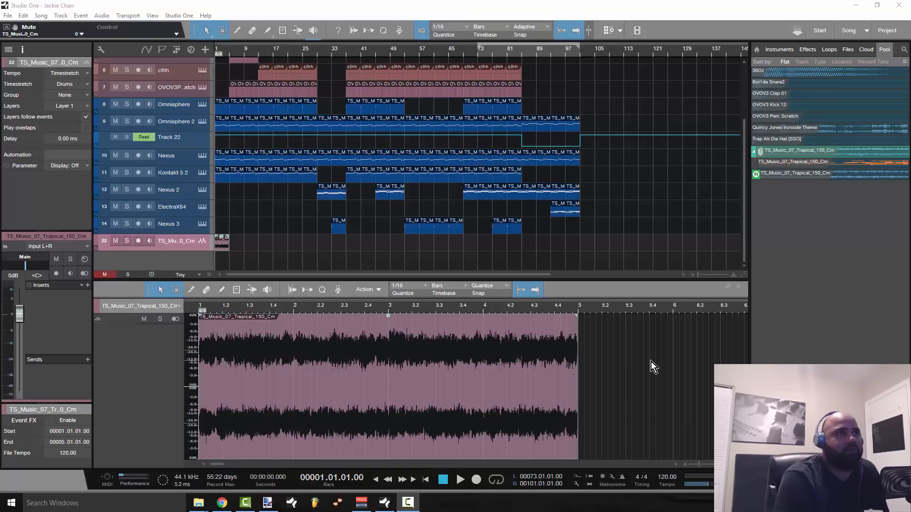
Lower the TS_Music_07_Trapical_150_Cm audio track to -9.6 dB, solo it and play the loop.
left_click_drag(23, 315, 22, 337)
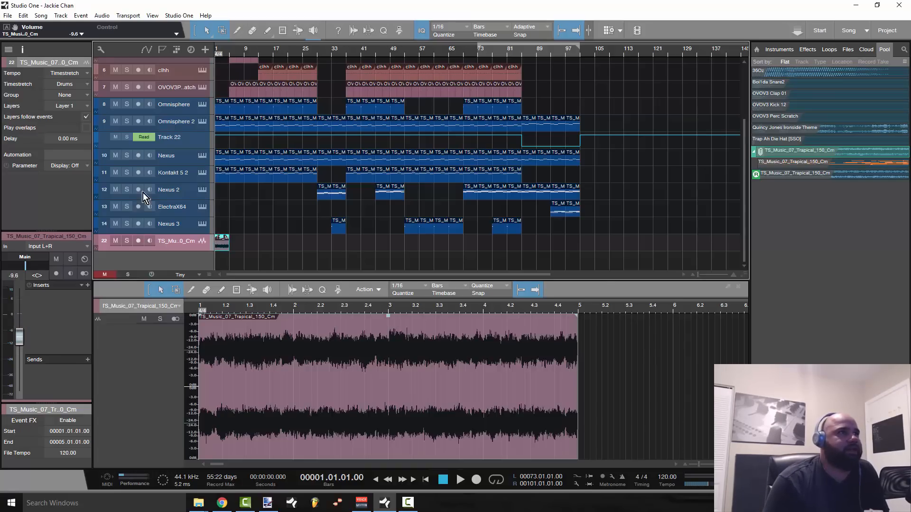
left_click(127, 241)
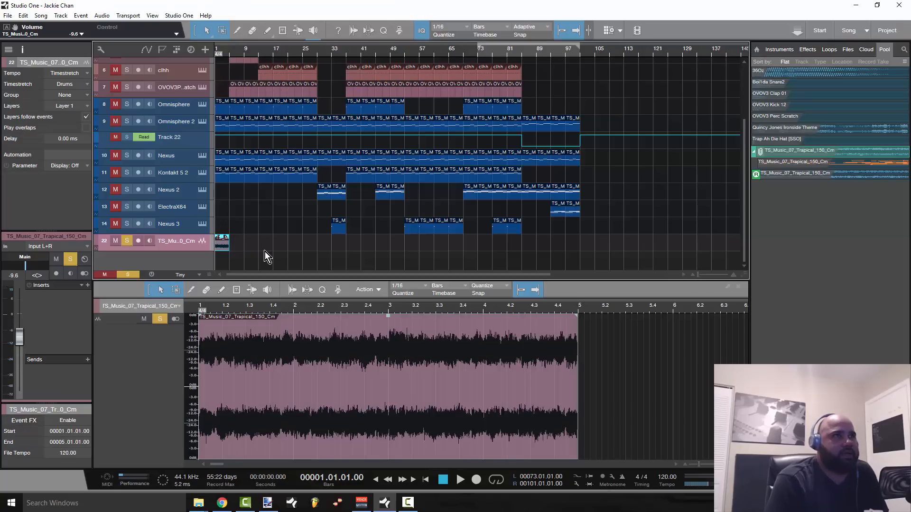
key("space")
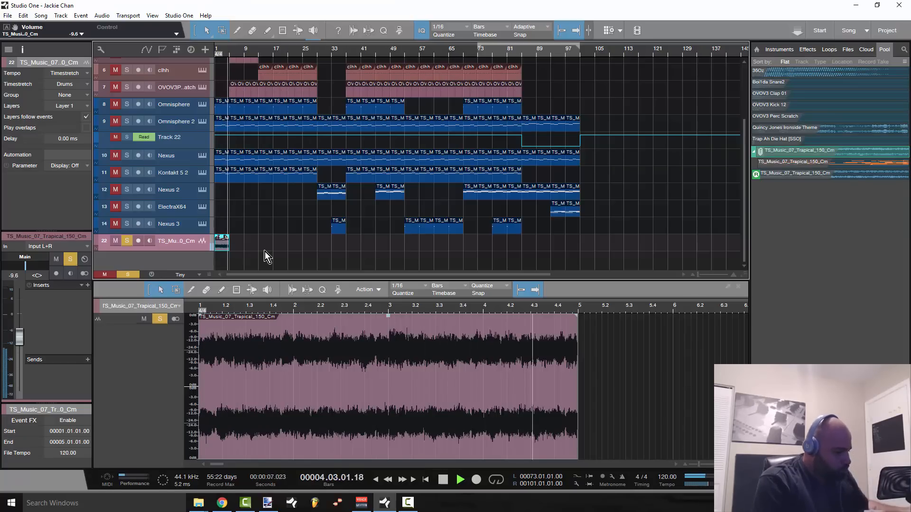
key("space")
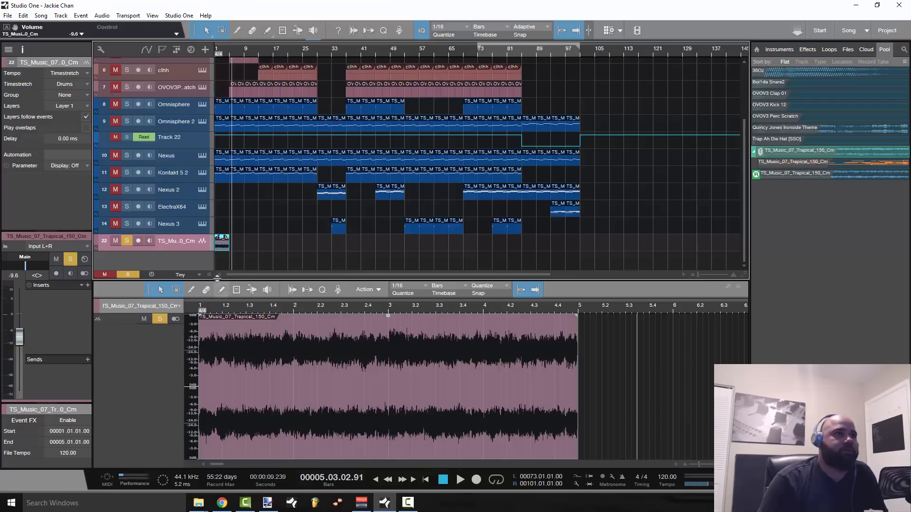
Edit the audio event on track 22 with Melodyne and check that the Polyphonic algorithm is selected.
right_click(224, 245)
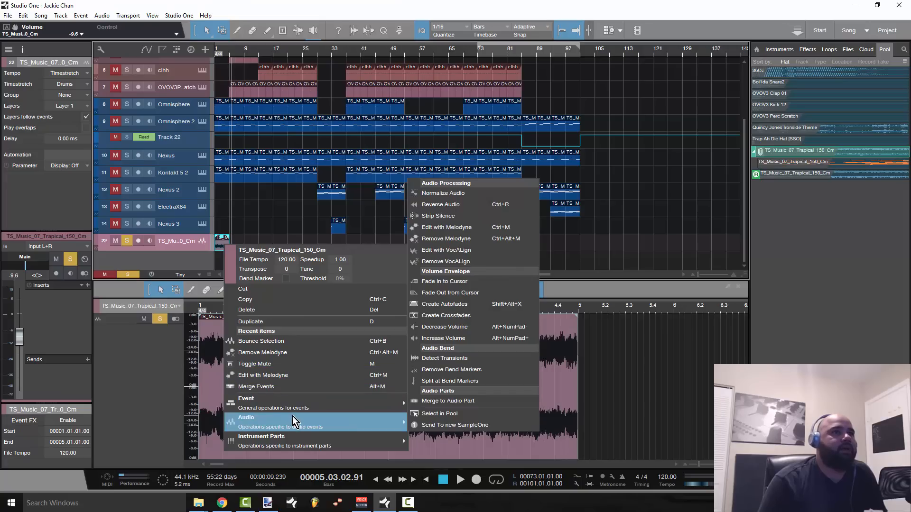
mouse_move(307, 429)
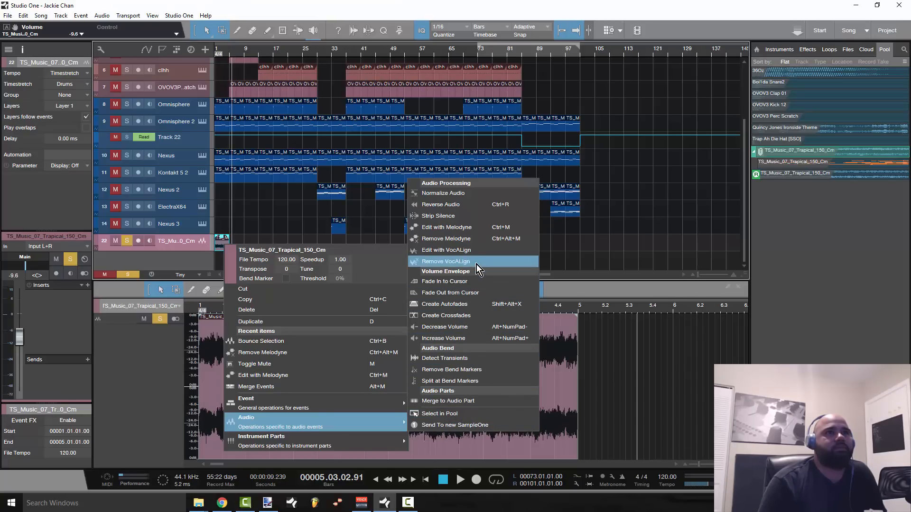
left_click(481, 226)
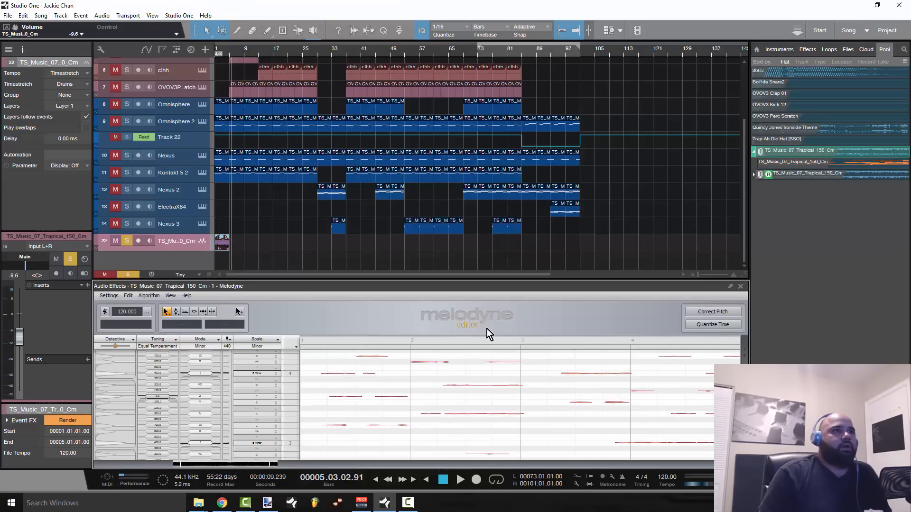
left_click(155, 296)
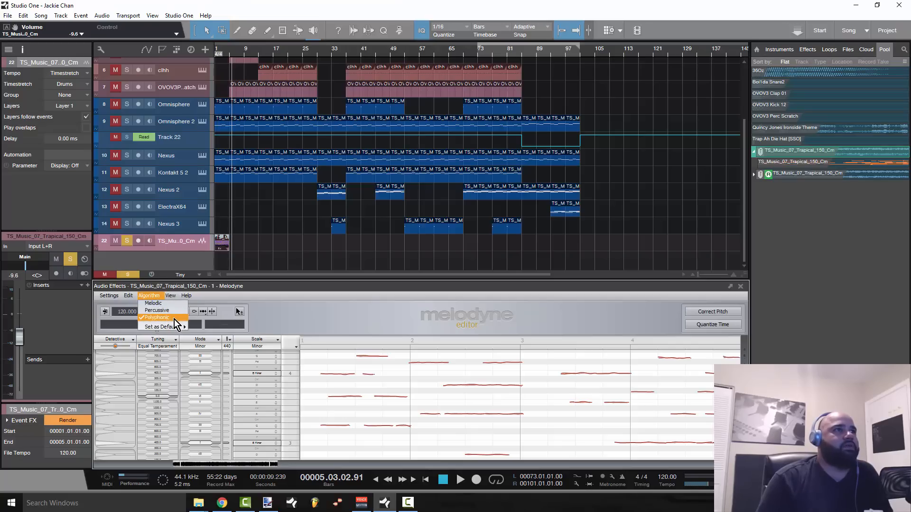
left_click(292, 247)
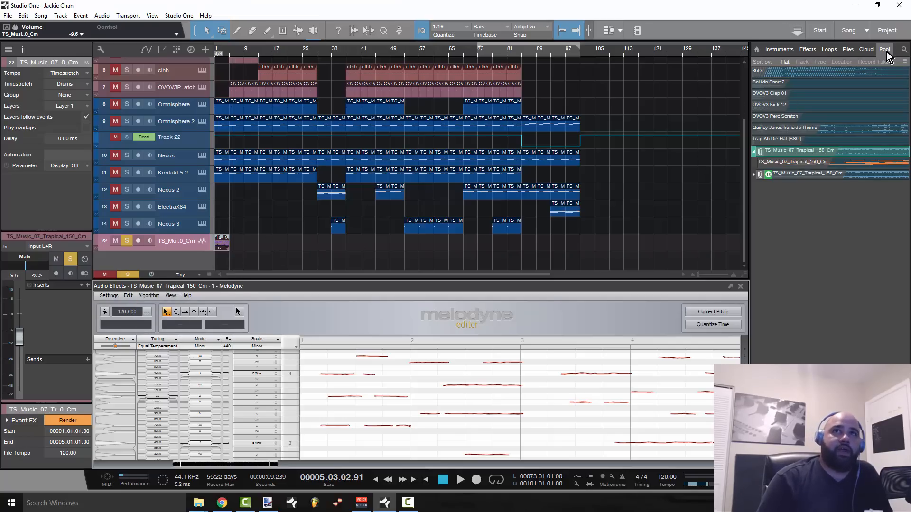
Create an instrument track below track 22 from the pool's TS_Music_07_Trapical_150_Cm note part, then delete the placed part.
left_click(754, 150)
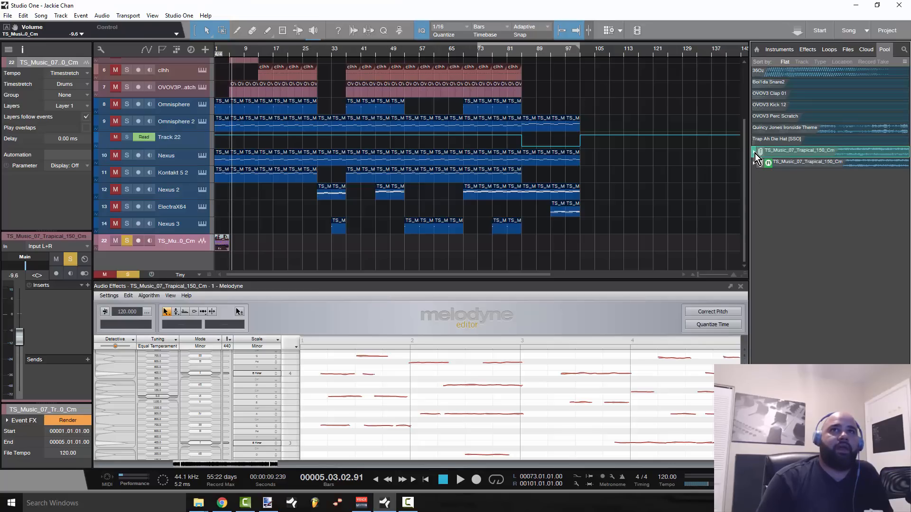
left_click(755, 151)
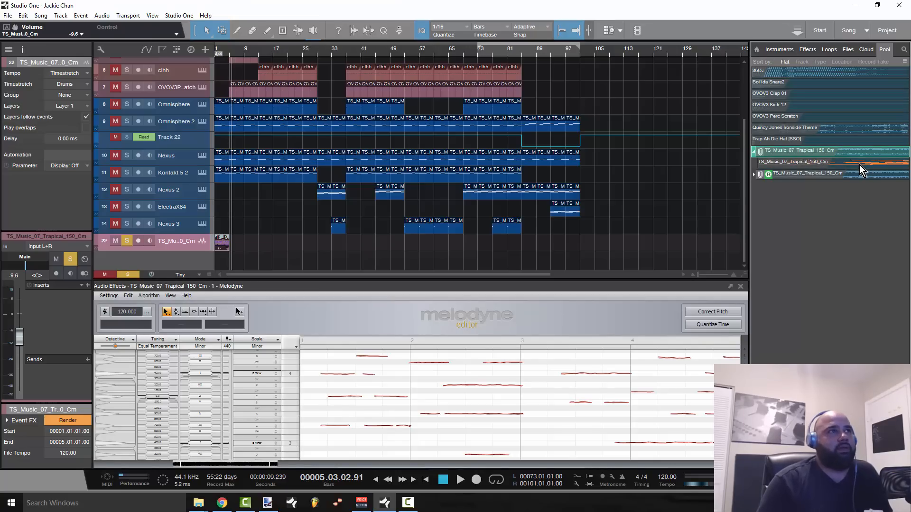
left_click_drag(859, 166, 226, 259)
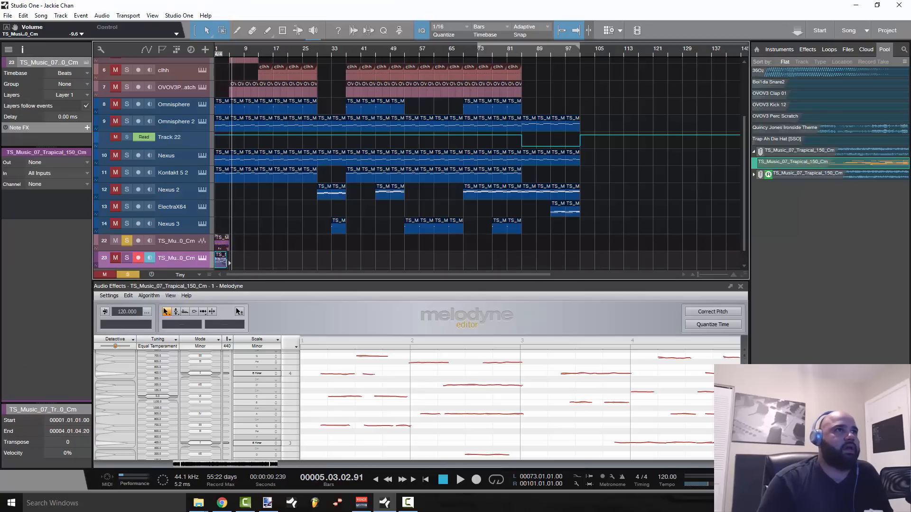
key("Delete")
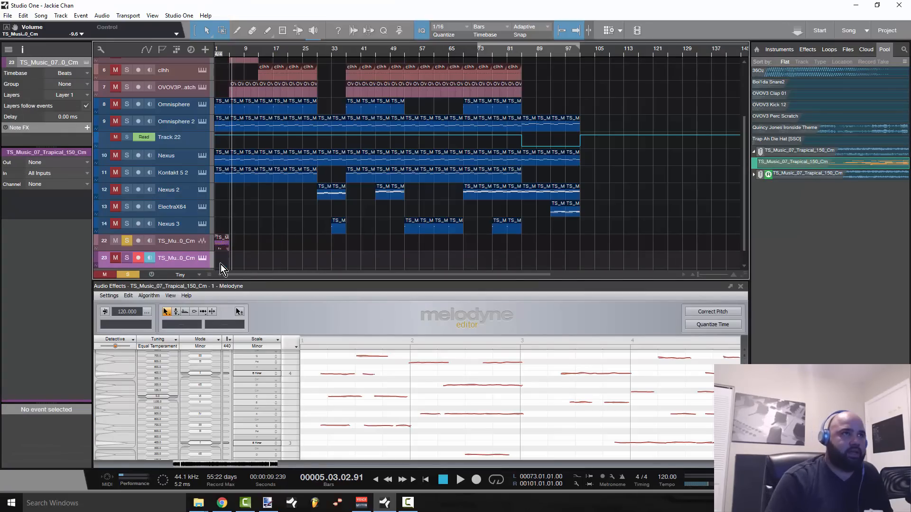
Convert the Melodyne audio event on track 22 to notes on instrument track 23 and open the new part for note editing.
left_click(221, 244)
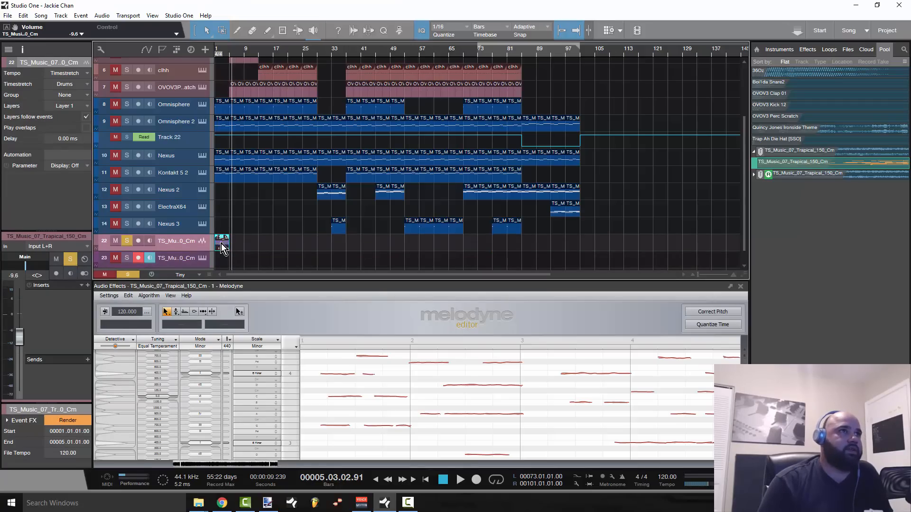
left_click_drag(221, 248, 220, 258)
left_click_drag(223, 51, 241, 197)
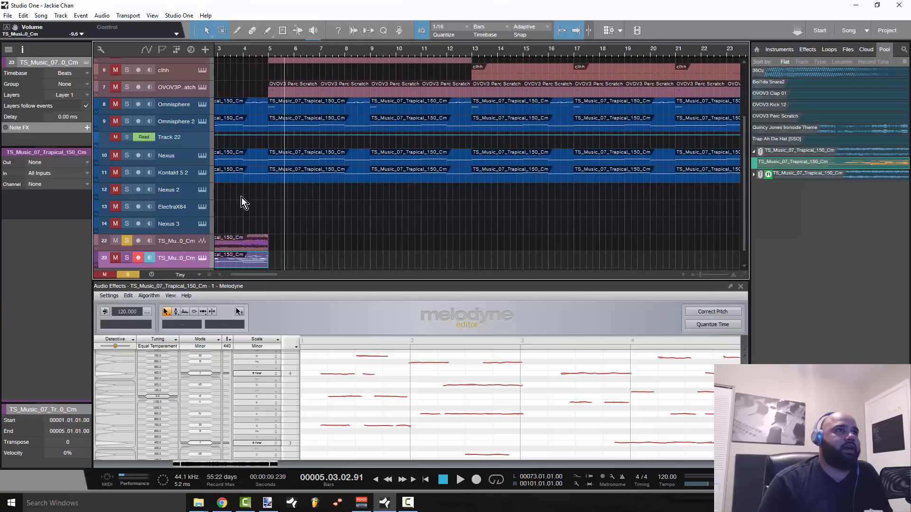
left_click_drag(255, 273, 218, 273)
double_click(250, 261)
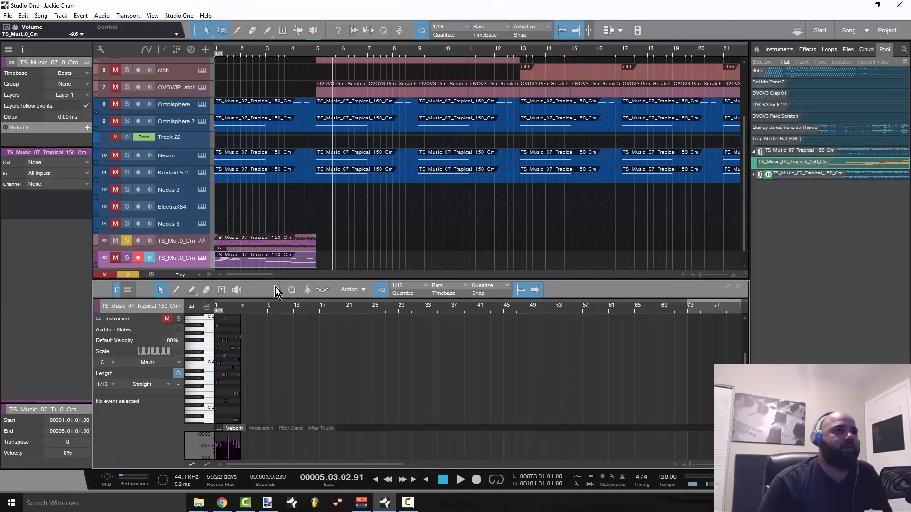
Enlarge the note editor and examine the converted notes, especially the bass notes around C2 in the first bars.
left_click_drag(235, 306, 250, 339)
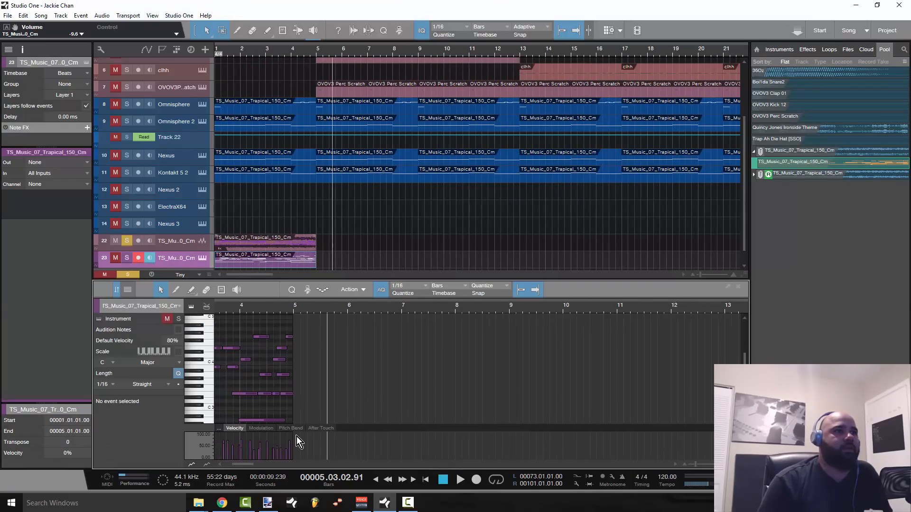
left_click_drag(248, 464, 230, 462)
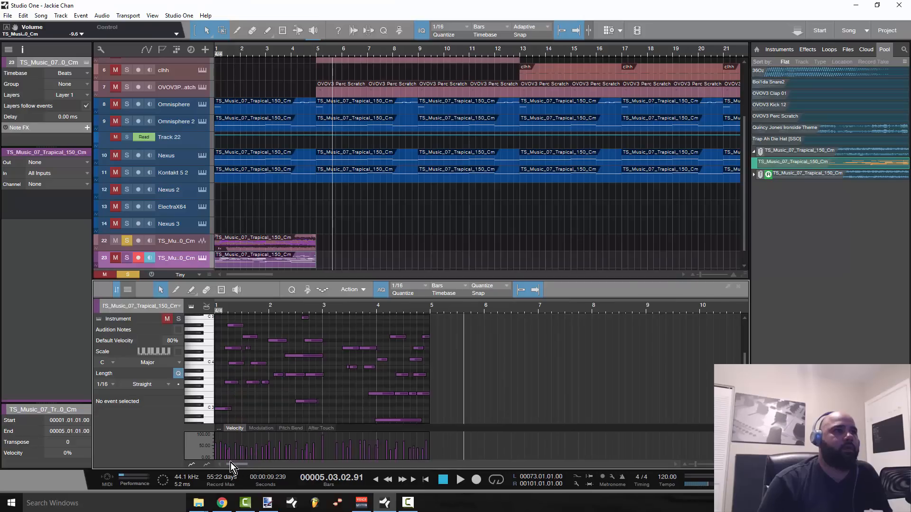
scroll(317, 355, "down", 5)
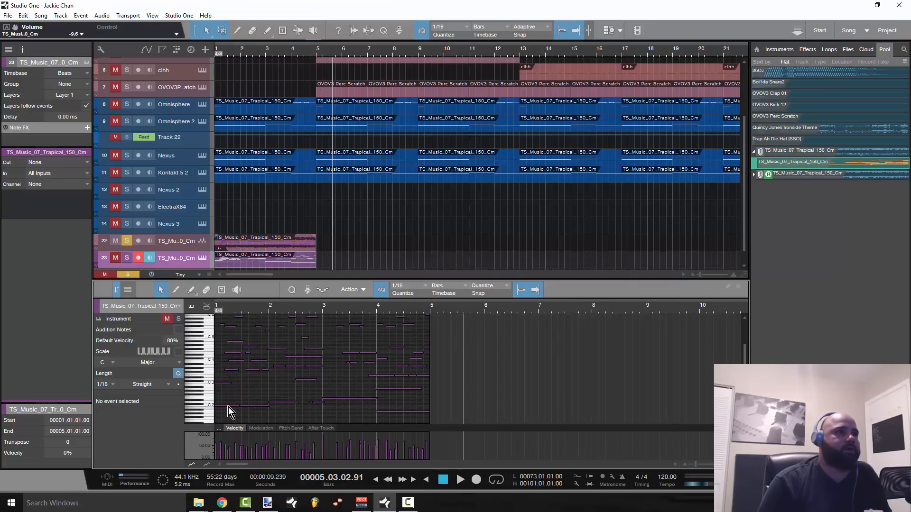
left_click_drag(221, 397, 269, 412)
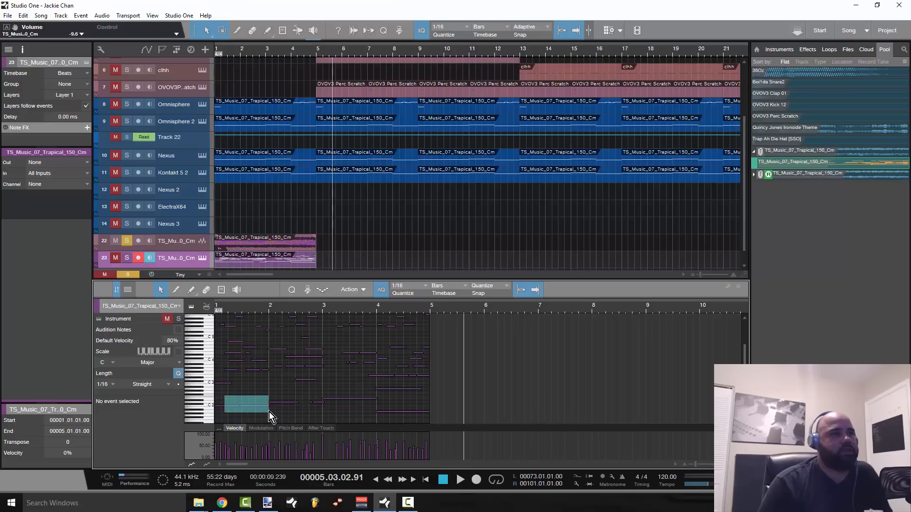
left_click_drag(359, 283, 367, 183)
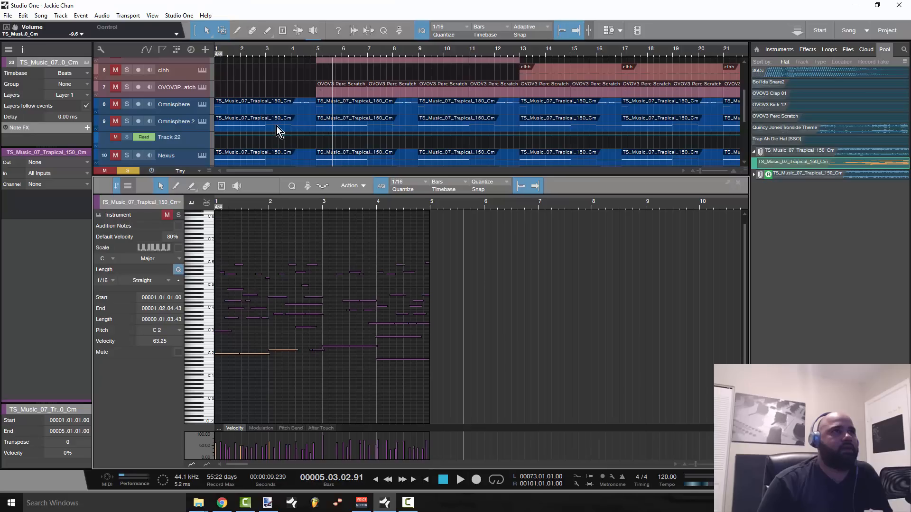
left_click_drag(287, 295, 287, 295)
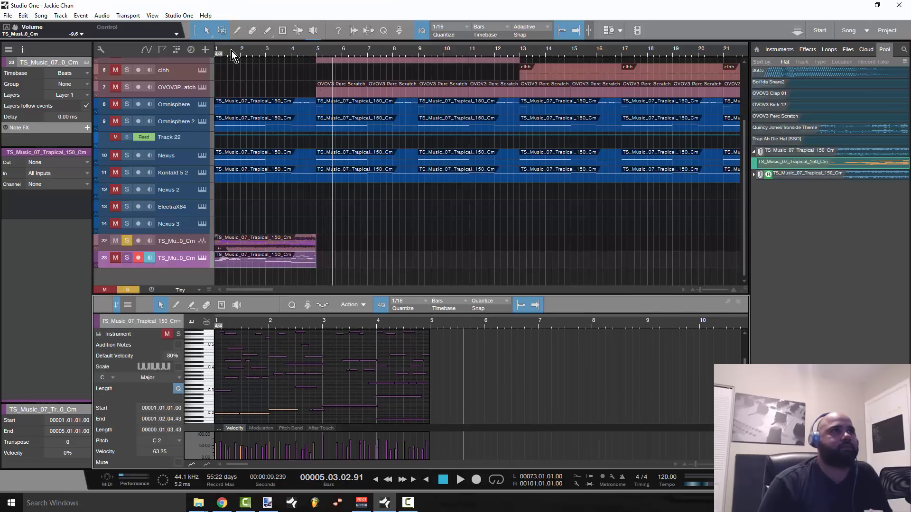
left_click_drag(261, 50, 289, 144)
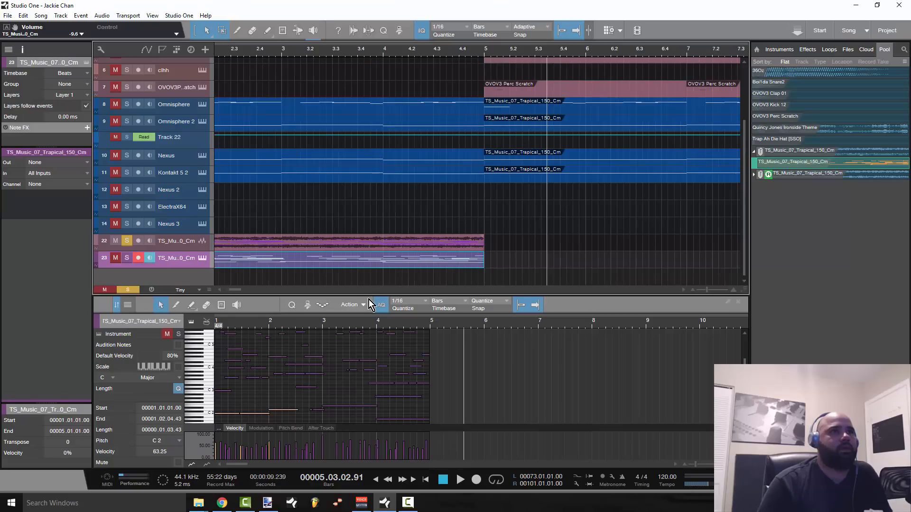
left_click_drag(369, 296, 377, 257)
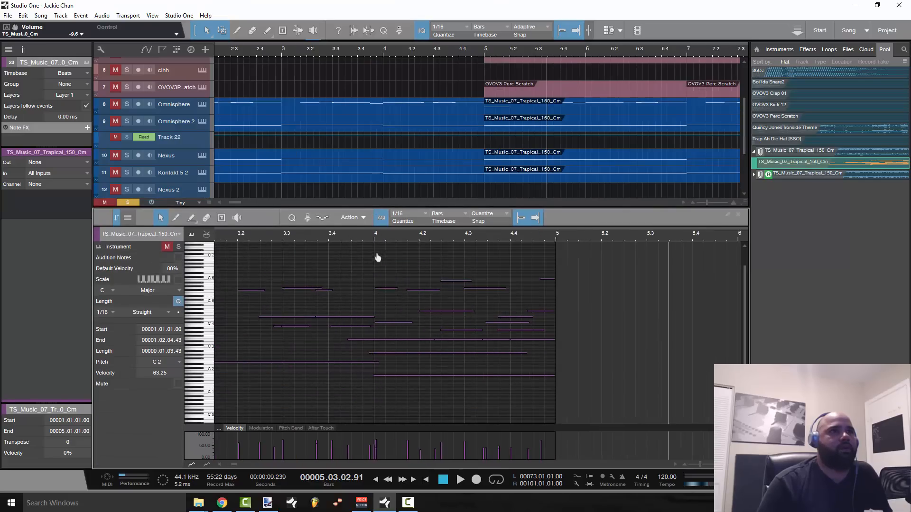
left_click(238, 465)
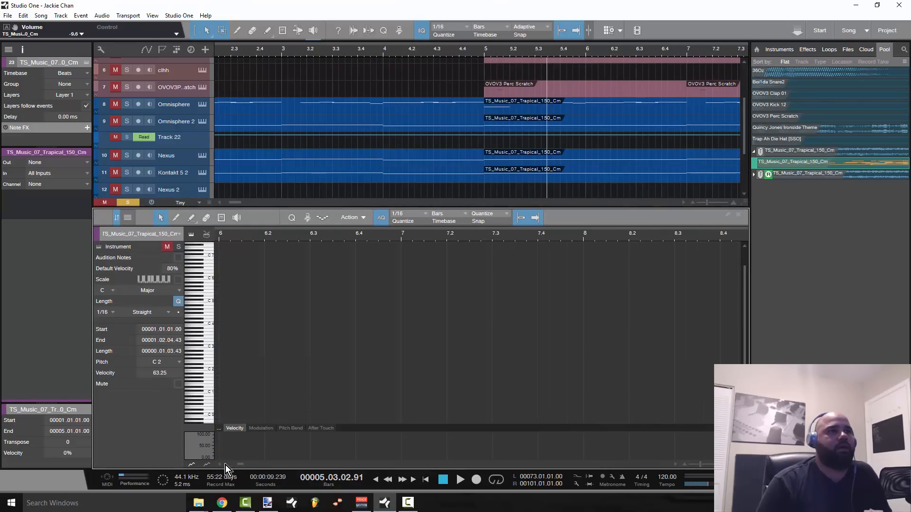
left_click_drag(241, 465, 226, 463)
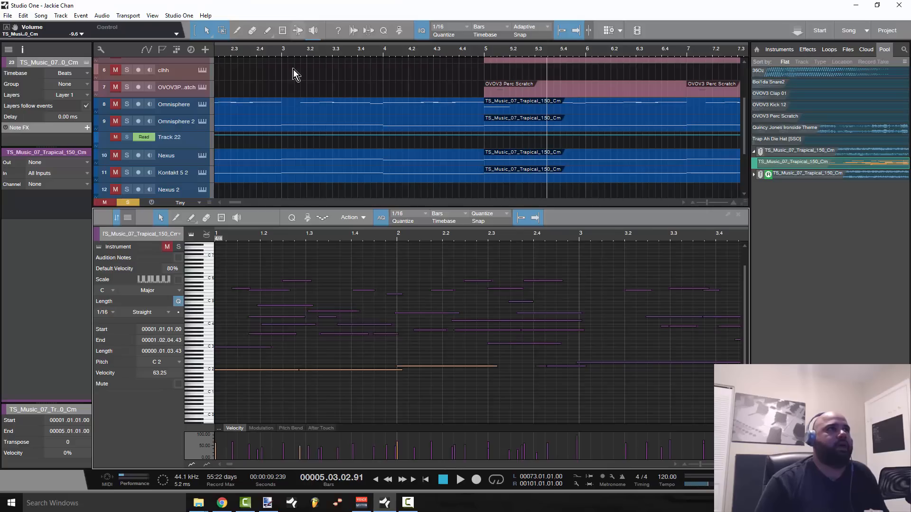
Play the soloed loop from bar 1 and compare it with the converted notes.
scroll(283, 124, "down", 4)
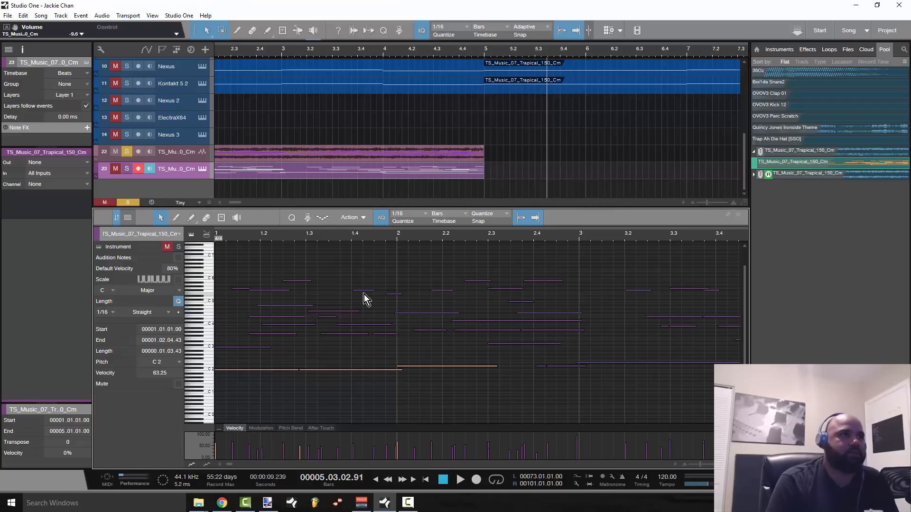
key("Home")
scroll(369, 386, "up", 4)
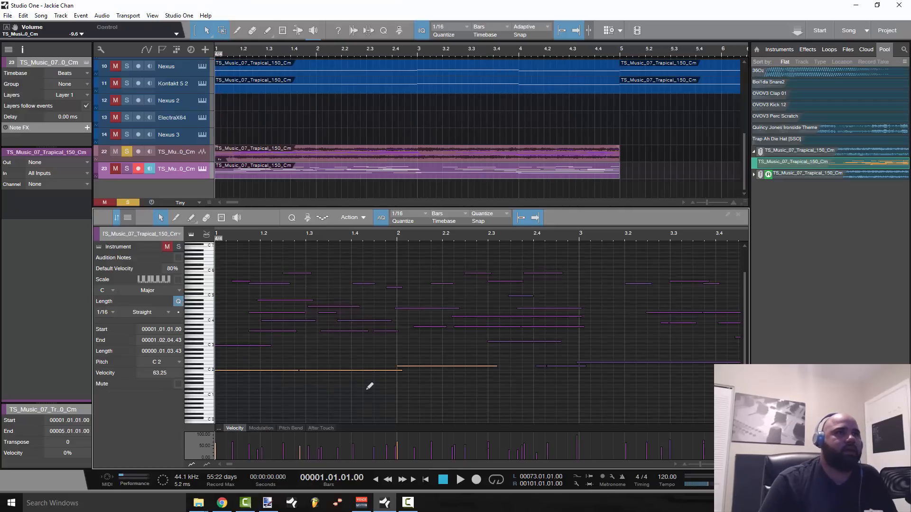
mouse_move(306, 237)
left_mouse_down()
mouse_move(305, 253)
mouse_move(293, 235)
left_mouse_up()
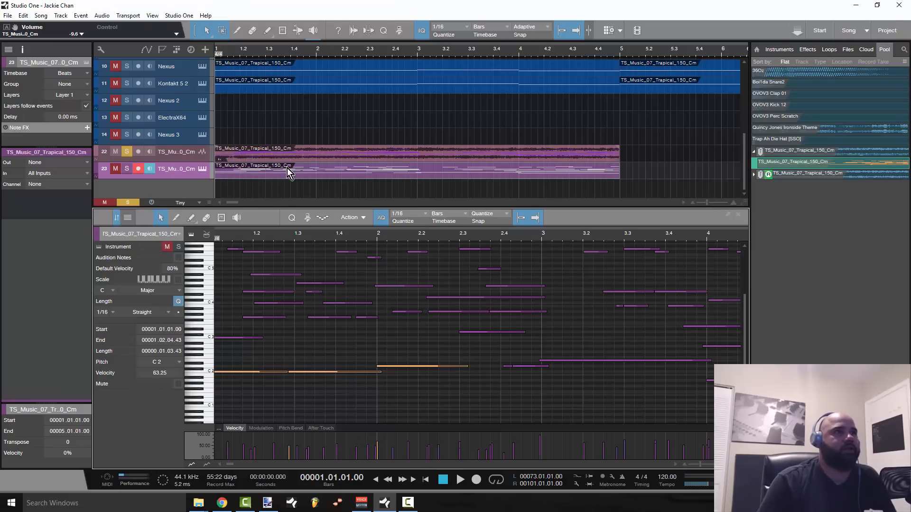
key("space")
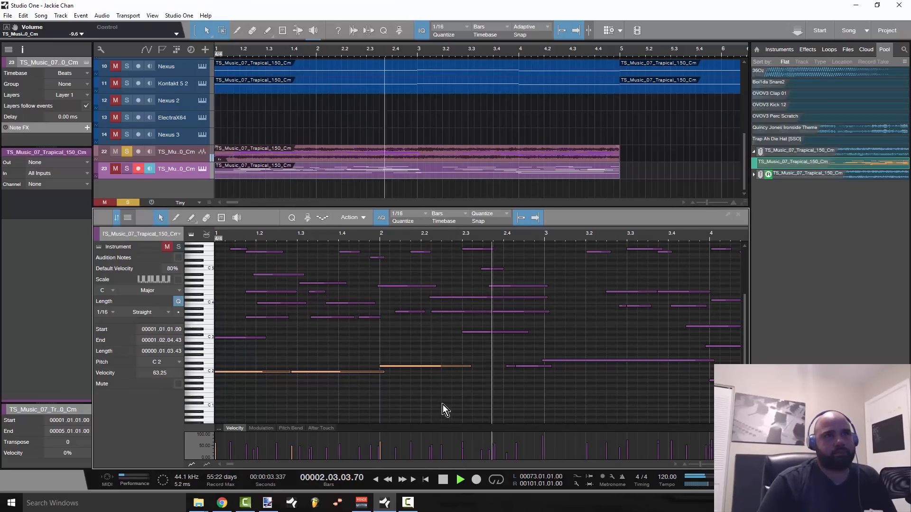
key("space")
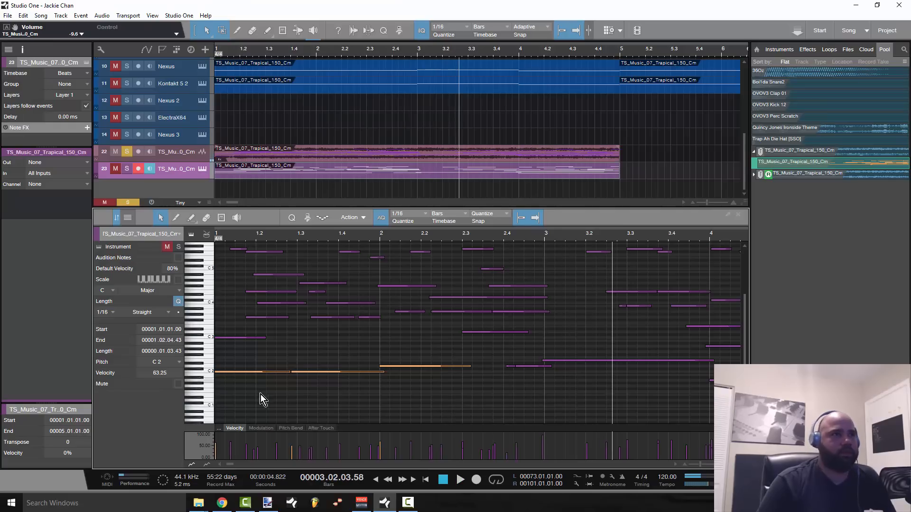
Replay the opening bars from the start while following the lowest bass notes up close.
left_click(282, 389)
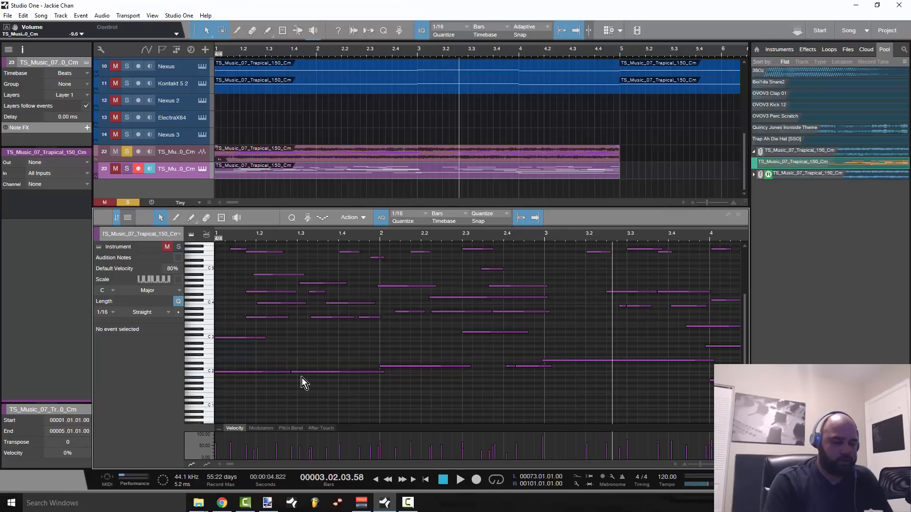
key("comma")
scroll(318, 392, "down", 1)
scroll(321, 390, "up", 4)
scroll(318, 398, "down", 3)
key("space")
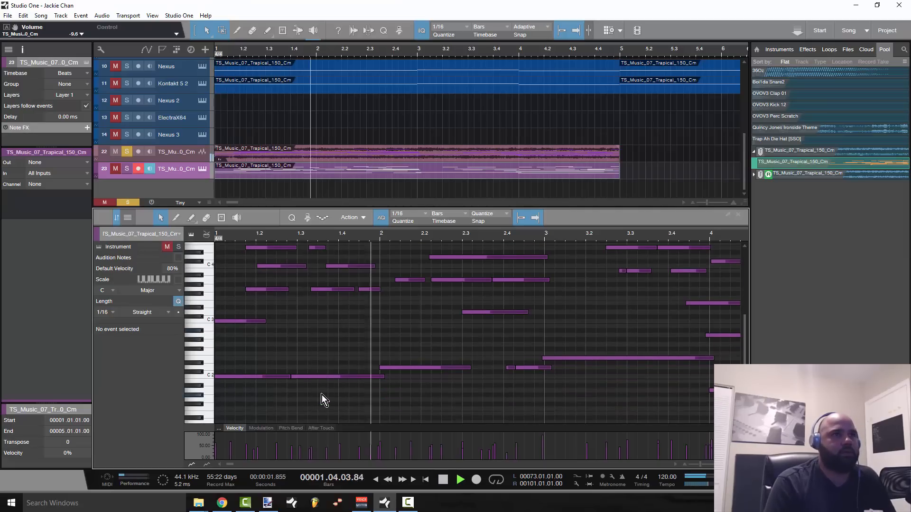
key("space")
Delete the second C 2 bass note in bar 1 and extend the first C 2 note to bar 2.
left_click(323, 378)
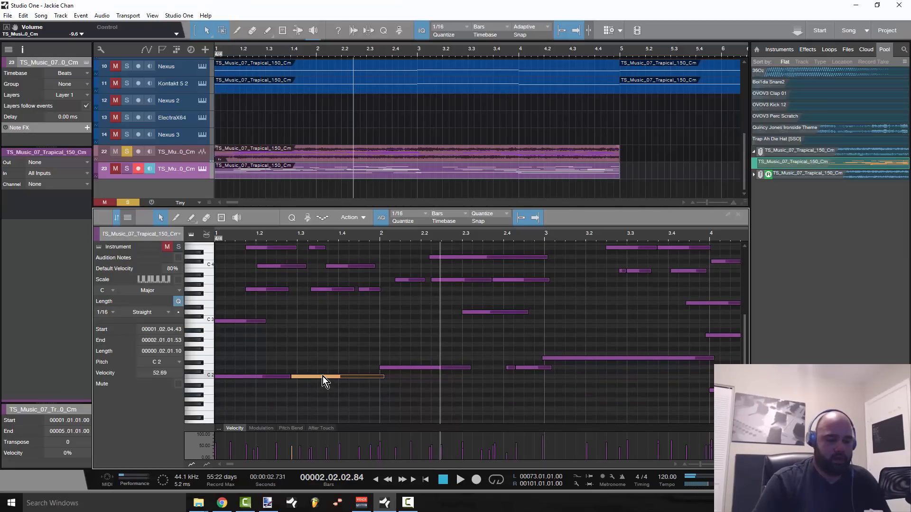
key("Delete")
left_click_drag(290, 377, 379, 386)
Delete the short bass notes before bar 3, extend the bar 2 bass note to bar 3 and start the E 2 note exactly at bar 3.
left_click_drag(565, 383, 541, 379)
key("Delete")
left_click(467, 369)
left_click(545, 360)
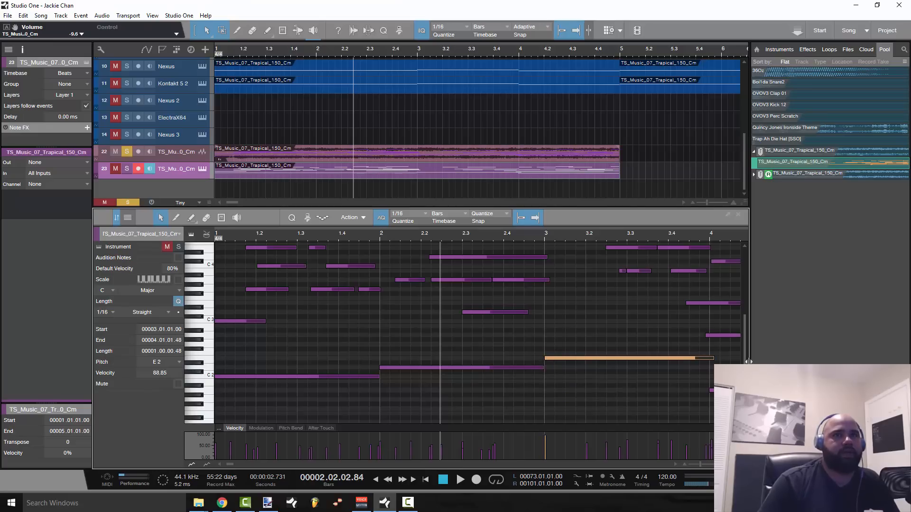
End the E 2 bass note exactly at bar 4 and replay the loop from bar 1 to check the bass line.
left_click_drag(713, 359, 708, 358)
key("comma")
key("space")
left_click_drag(507, 238, 469, 233)
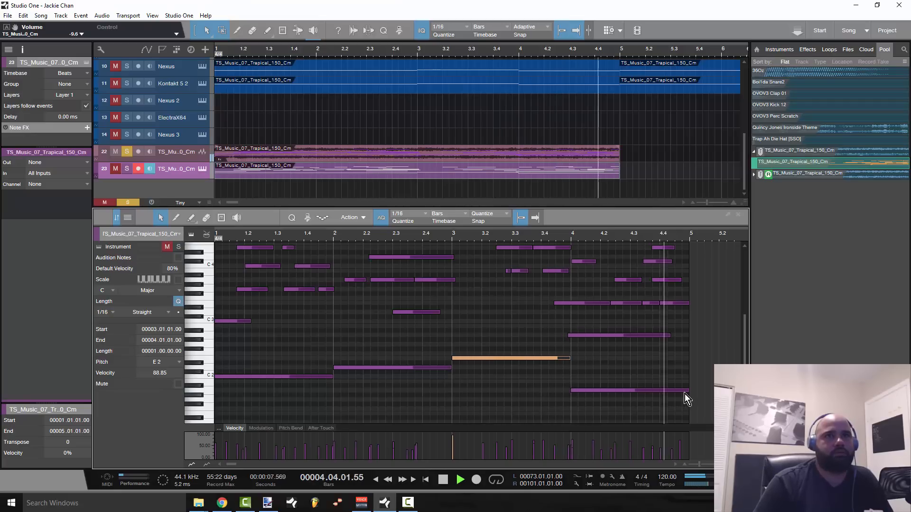
key("space")
Delete all converted notes lying between the low bass line and the highest melody notes across bars 1 to 4.
scroll(362, 238, "down", 3)
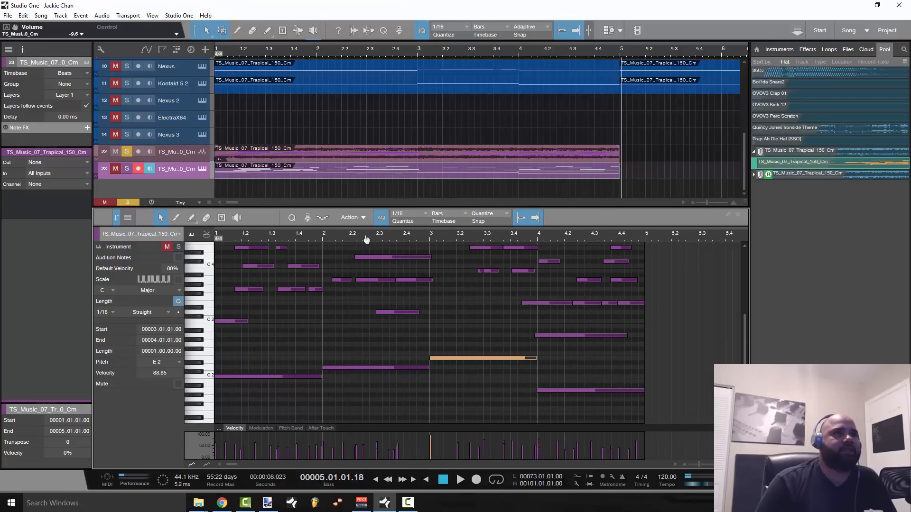
scroll(361, 315, "down", 5)
scroll(362, 313, "up", 2)
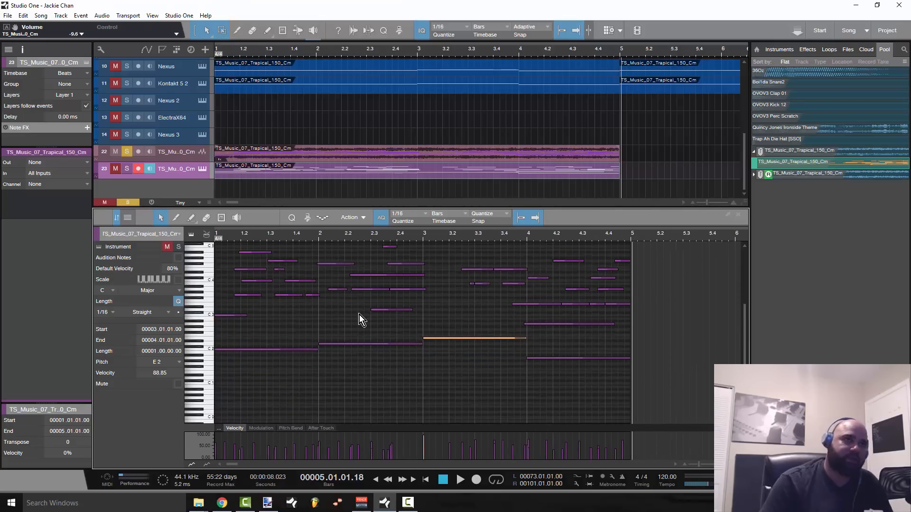
scroll(356, 313, "up", 3)
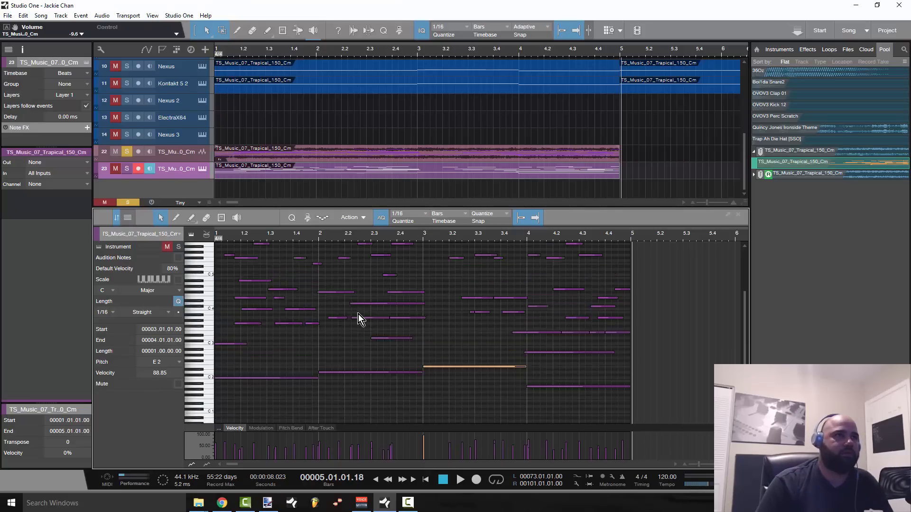
key("comma")
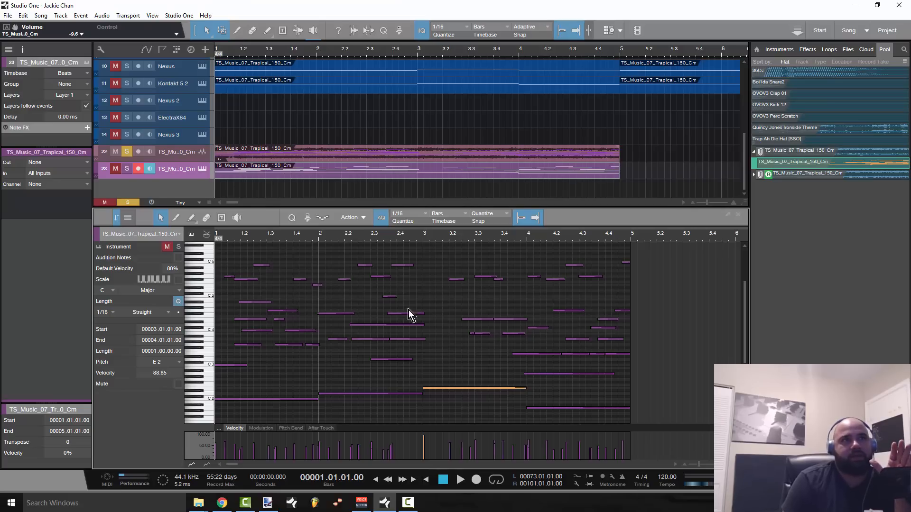
left_click_drag(227, 293, 624, 377)
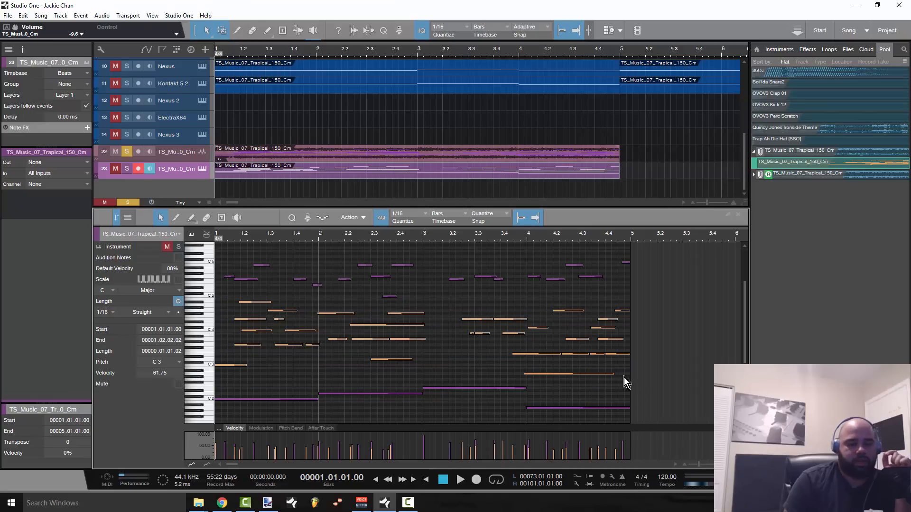
key("Delete")
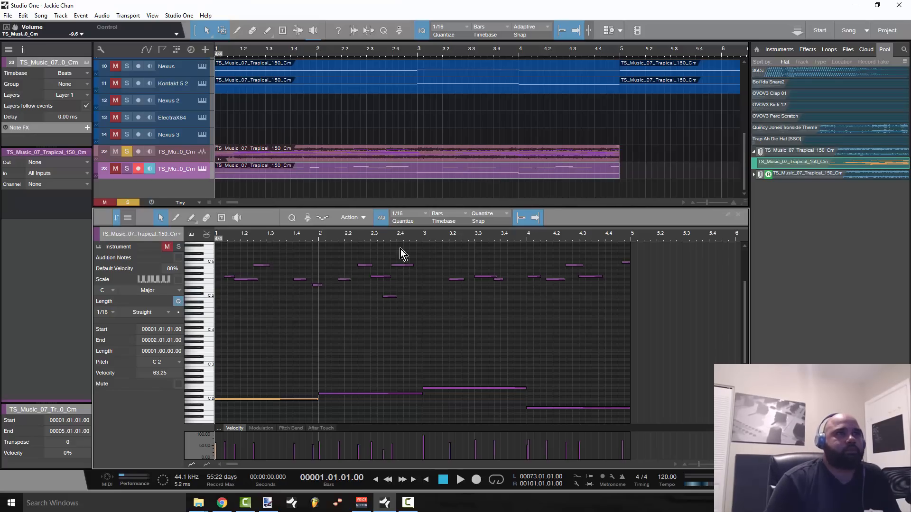
Take the loop's audio track out of solo and open the first bass event on the Nexus track.
scroll(317, 132, "up", 2)
scroll(352, 175, "up", 2)
scroll(352, 175, "down", 4)
left_click(113, 153)
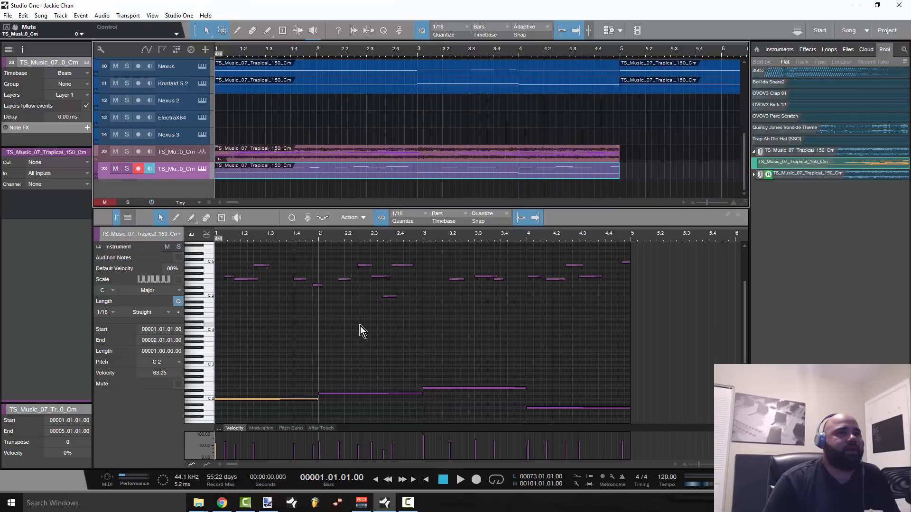
scroll(340, 317, "up", 4)
scroll(331, 416, "down", 3)
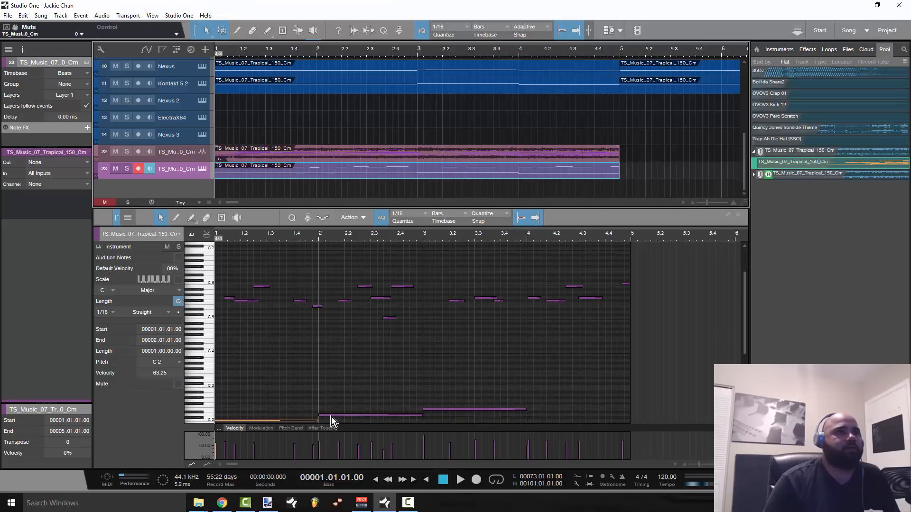
scroll(365, 367, "up", 4)
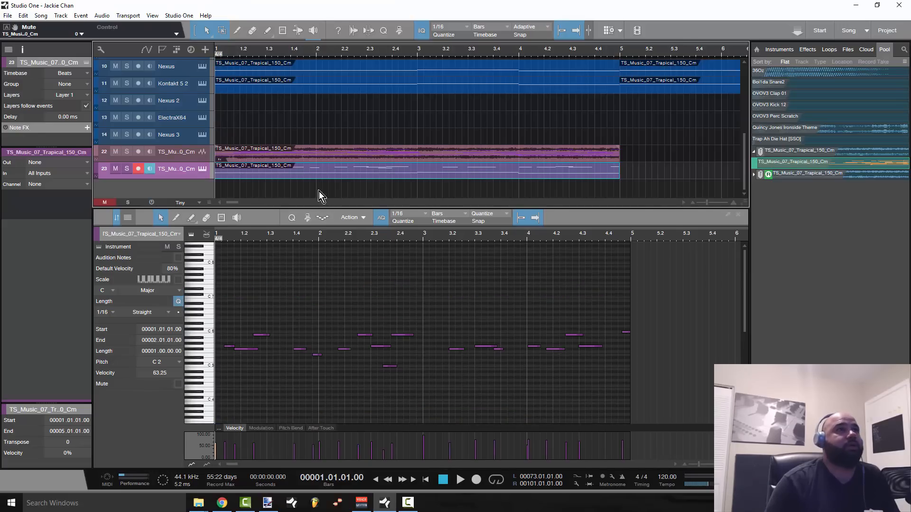
scroll(292, 103, "up", 3)
left_click(277, 147)
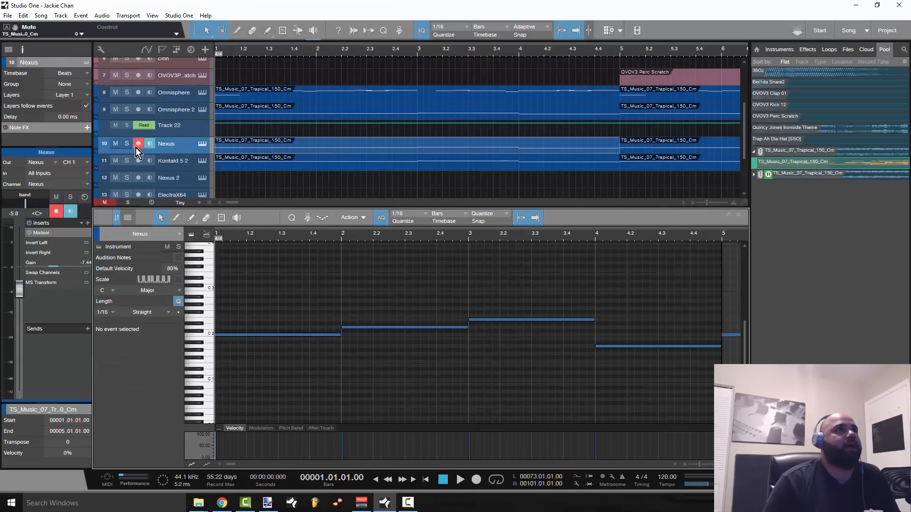
Mute the loop's audio track 22 and converted track 23, and play the arrangement from bar 1.
scroll(305, 164, "down", 3)
left_click(119, 152)
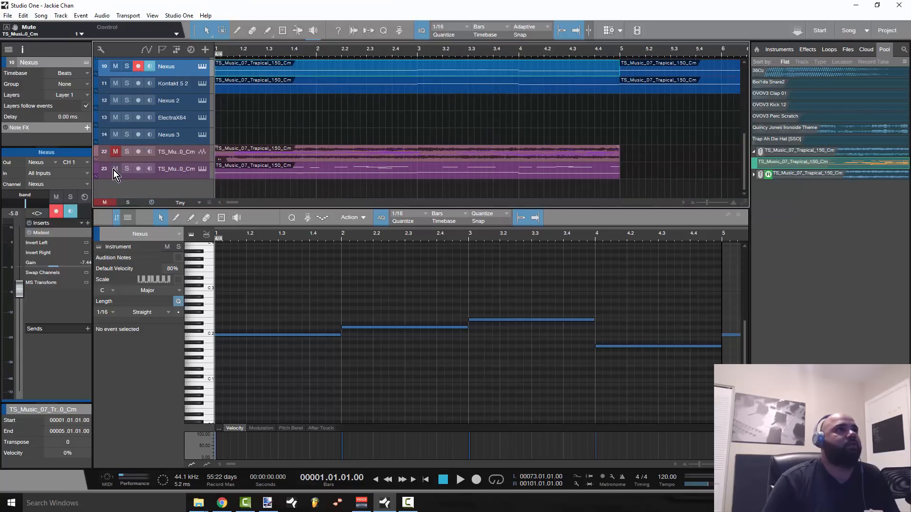
scroll(252, 168, "up", 3)
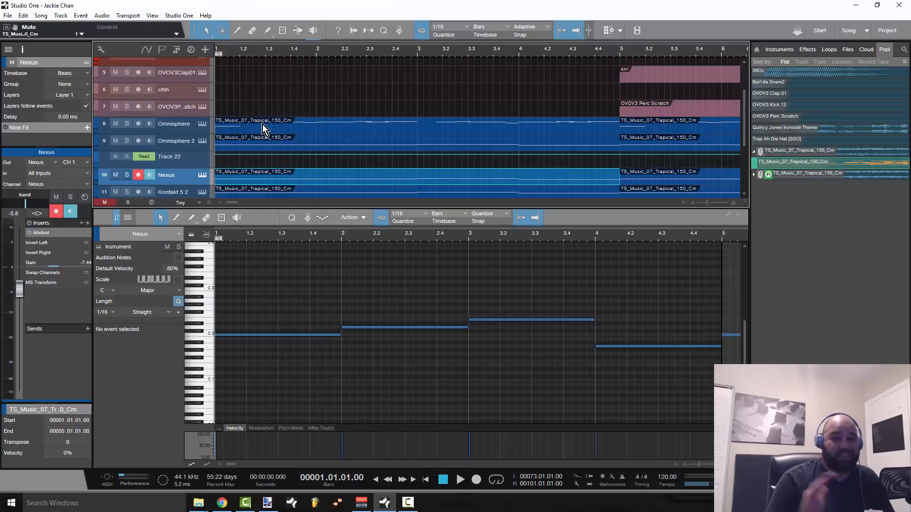
scroll(303, 126, "down", 1)
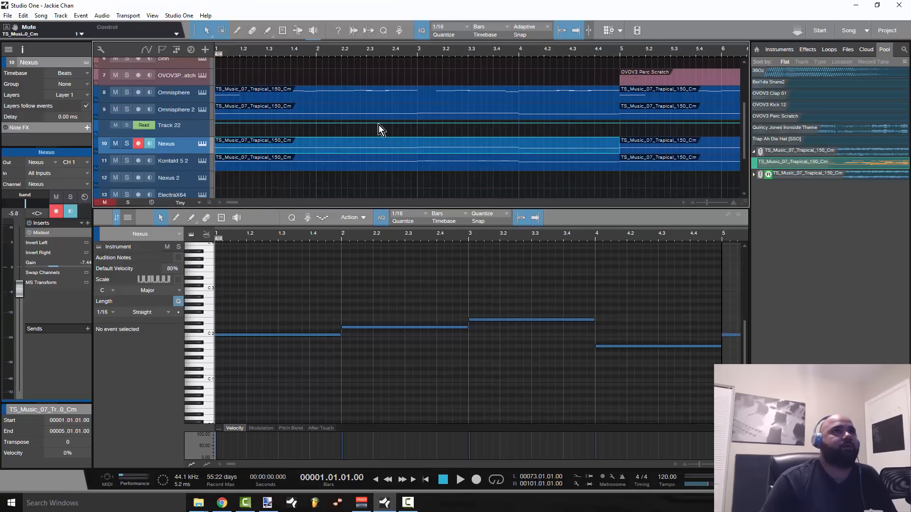
key("space")
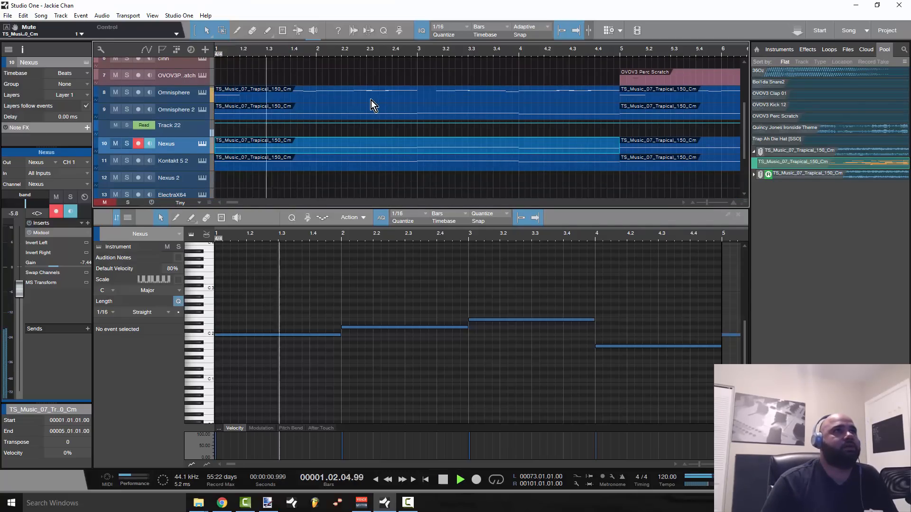
left_click_drag(363, 49, 312, 35)
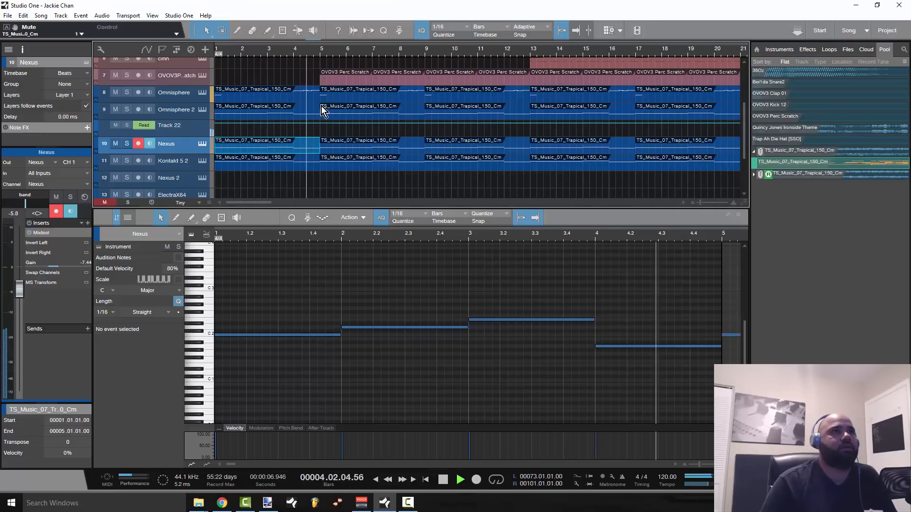
Stop playback, open the first Omnisphere melody event and overlay the converted notes of track 23 for comparison.
left_click(266, 97)
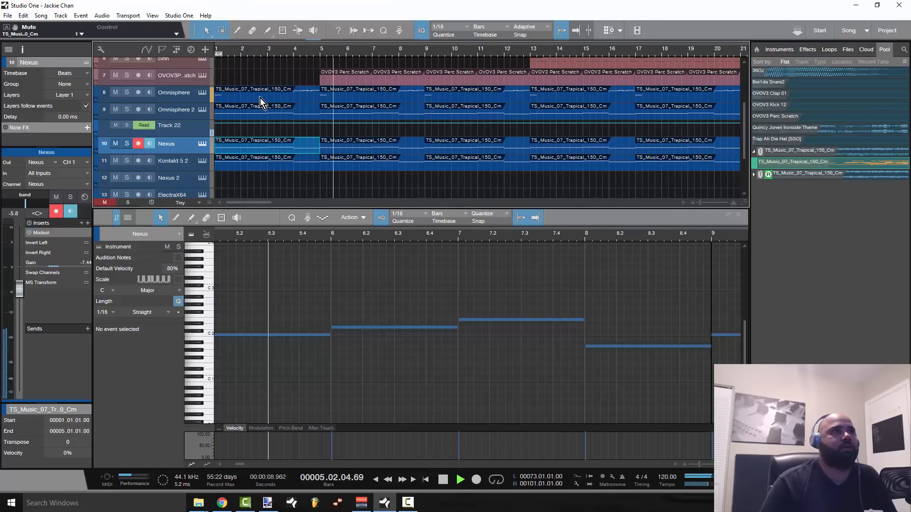
double_click(260, 97)
mouse_move(341, 236)
left_mouse_down()
mouse_move(343, 245)
mouse_move(356, 232)
left_mouse_up()
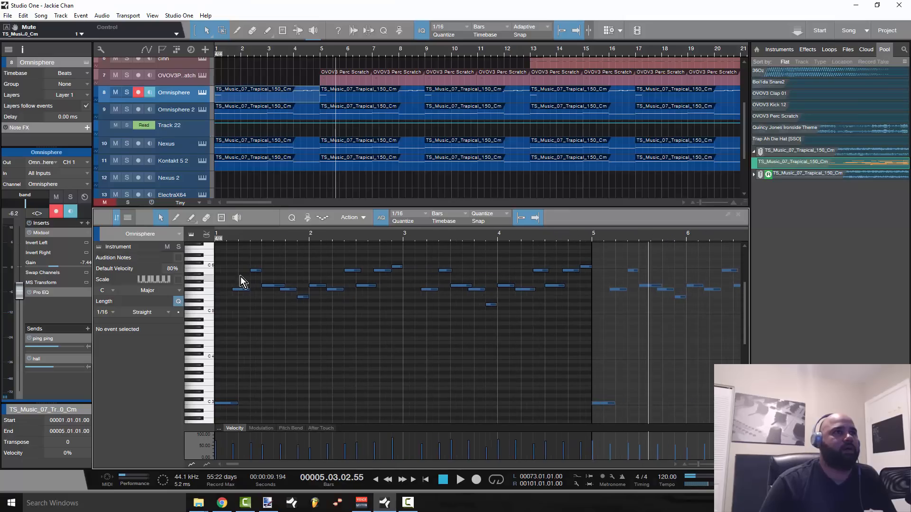
scroll(273, 138, "down", 3)
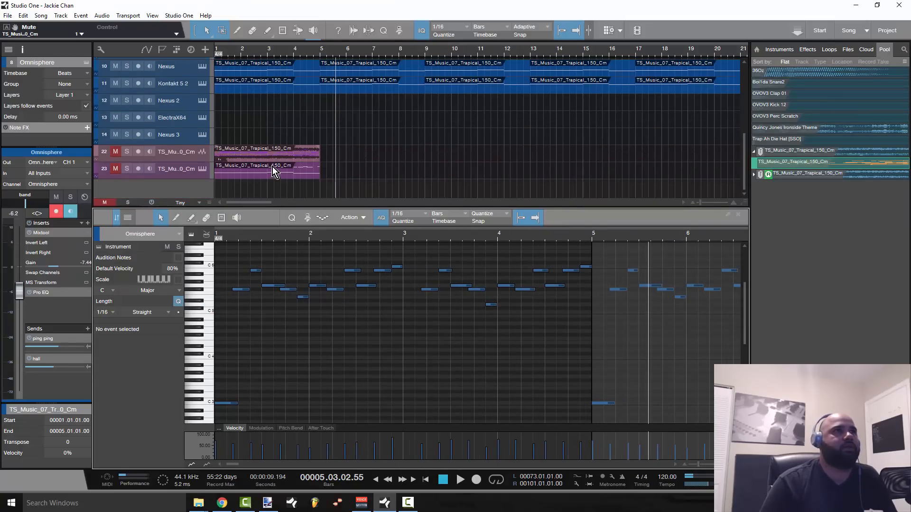
left_click(273, 170)
mouse_move(272, 170)
left_mouse_down()
mouse_move(266, 71)
mouse_move(261, 168)
left_mouse_up()
scroll(294, 120, "up", 3)
left_click(256, 127)
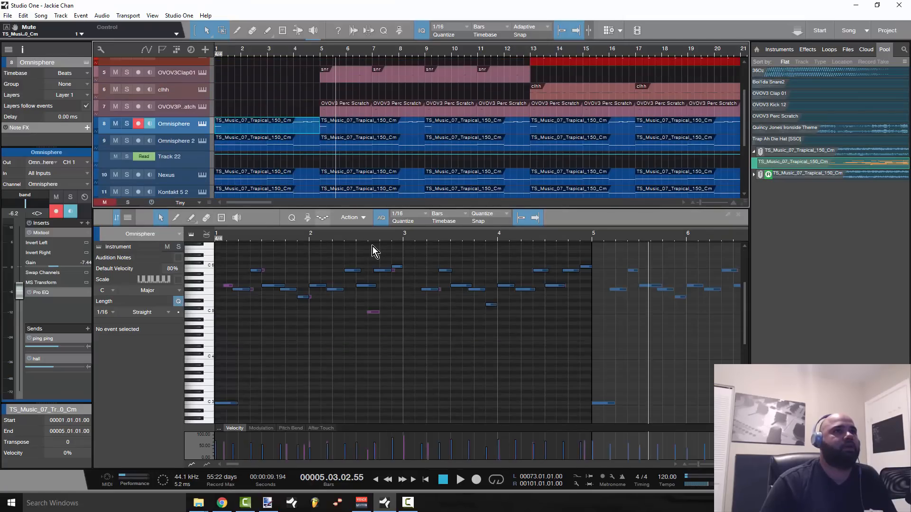
Compare the overlaid melody notes, check the loop's audio track 22, and return to the Omnisphere notes.
scroll(344, 293, "down", 1)
left_click_drag(262, 237, 365, 249)
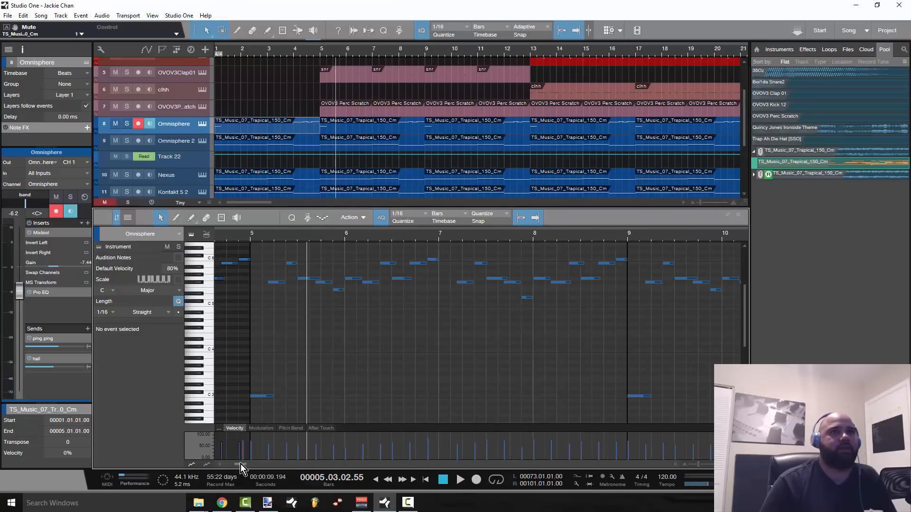
scroll(278, 115, "down", 5)
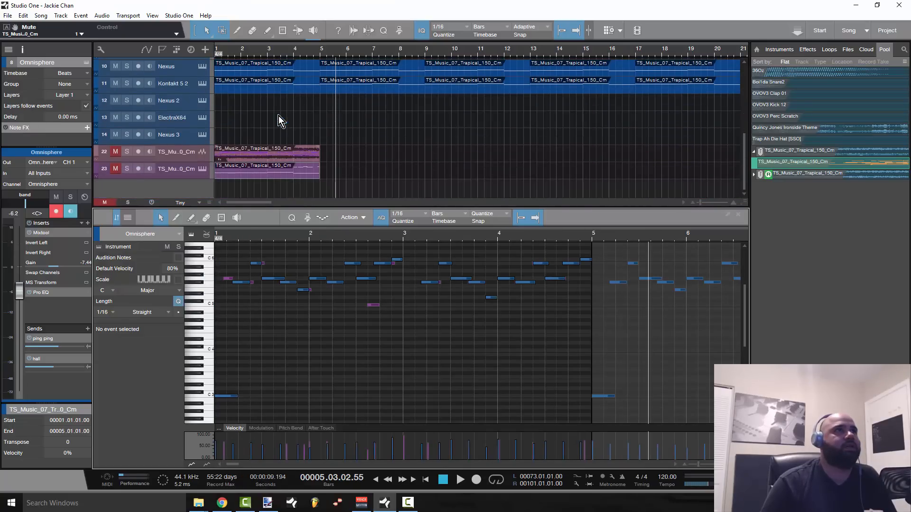
scroll(280, 134, "up", 5)
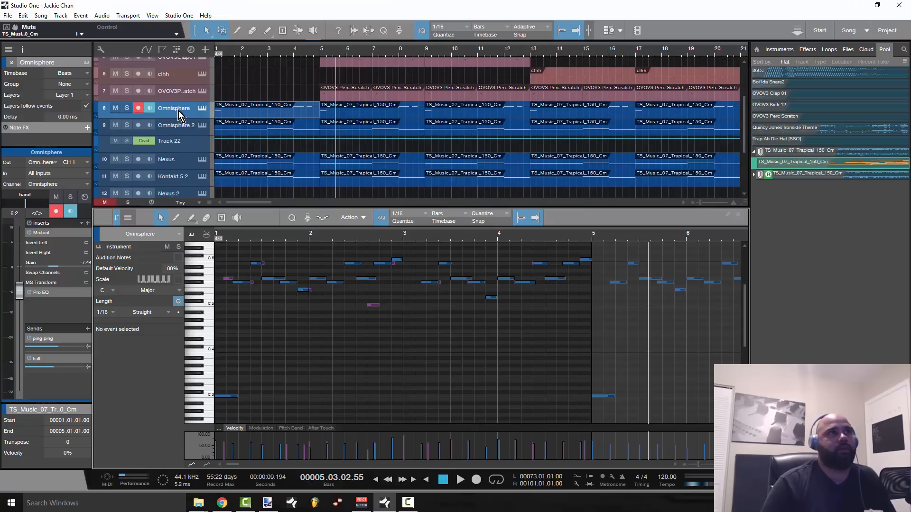
scroll(259, 107, "down", 5)
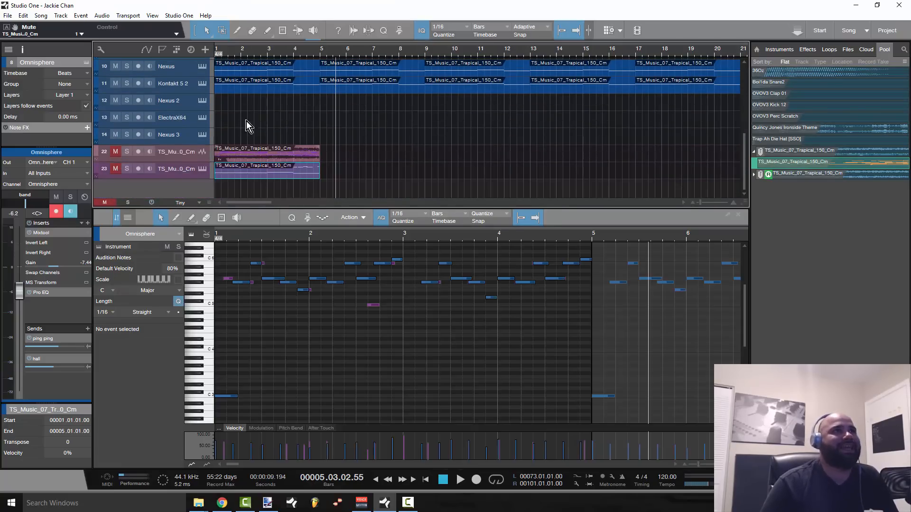
left_click(184, 159)
scroll(285, 152, "up", 5)
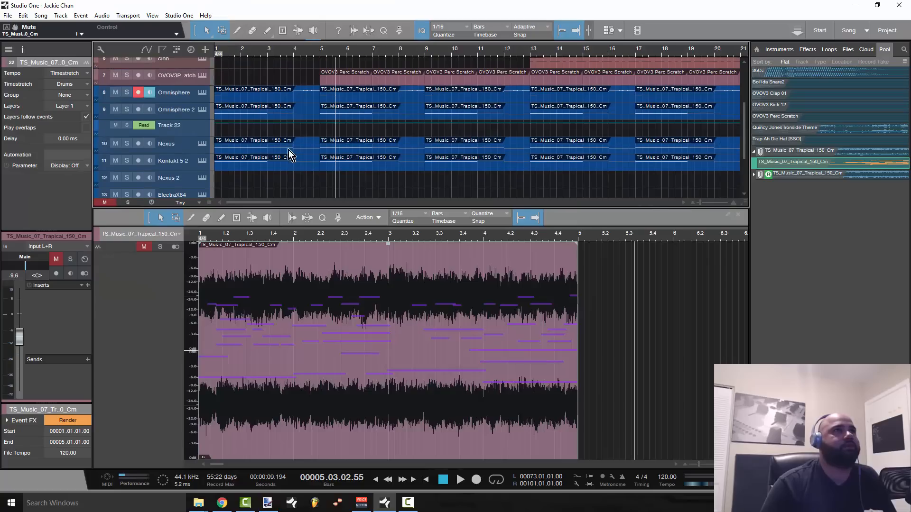
left_click(188, 98)
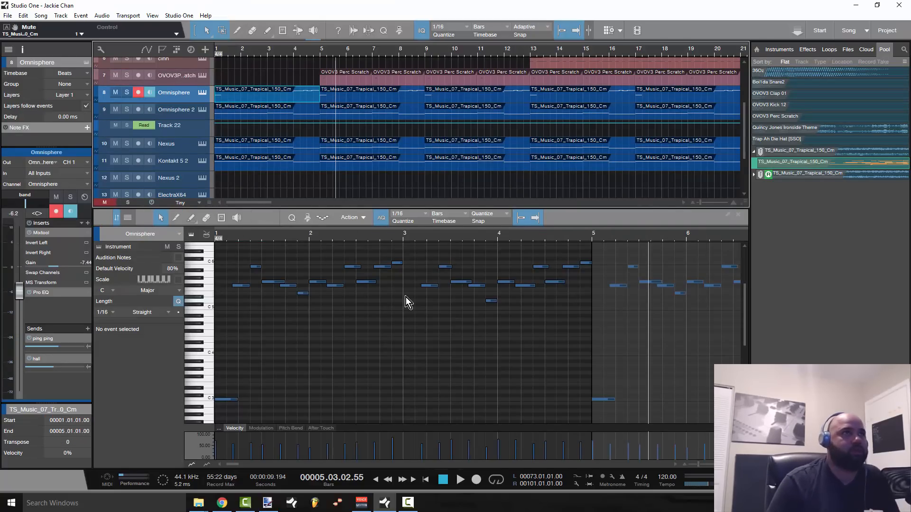
Play the arrangement from bar 1 into bar 9 while following the Omnisphere melody notes.
key("comma")
key("space")
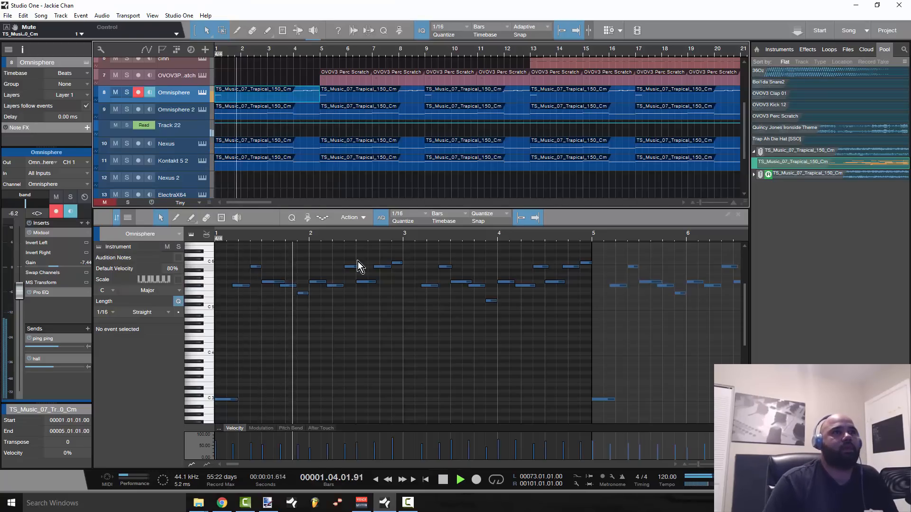
mouse_move(329, 235)
left_mouse_down()
mouse_move(327, 244)
mouse_move(321, 232)
left_mouse_up()
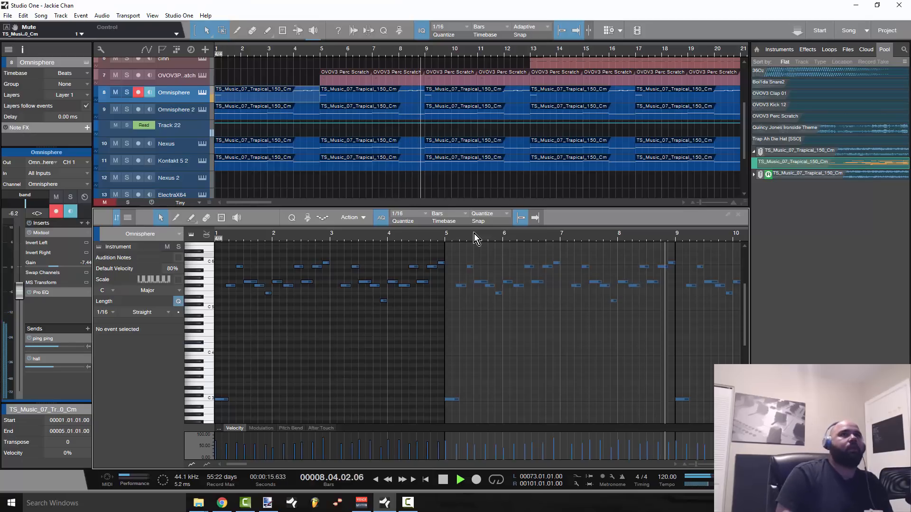
key("space")
Move the playhead to bar 29 and open the Nexus 2 chord event that starts there.
left_click_drag(420, 55, 371, 37)
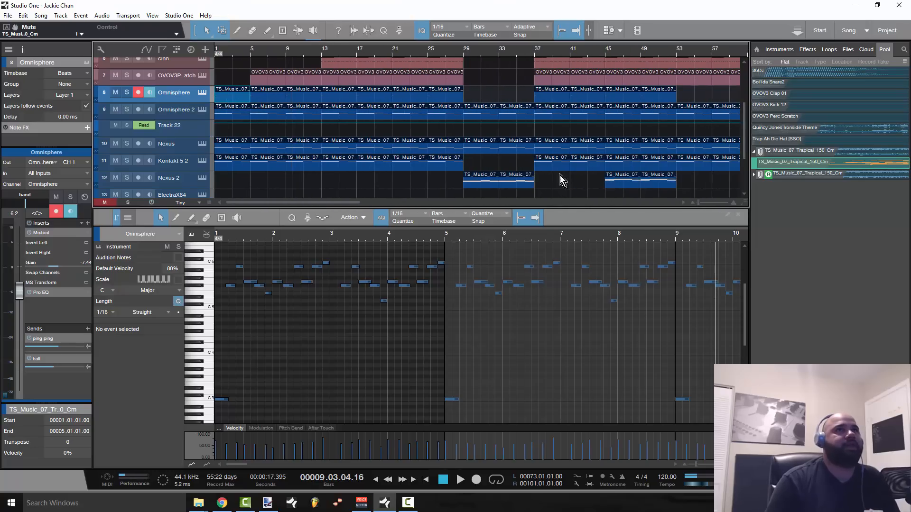
left_click(465, 52)
double_click(484, 181)
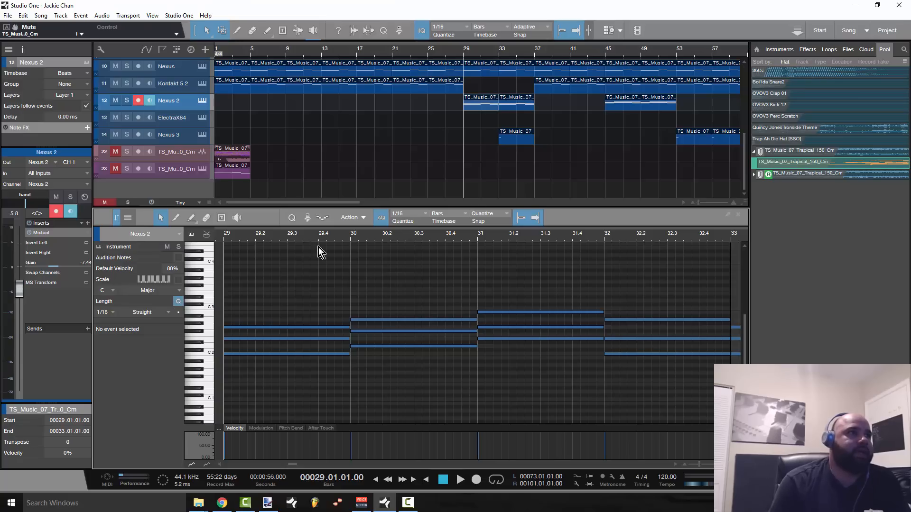
Set the note editor's scale to C Natural Minor and enable it.
left_click(169, 290)
left_click(169, 342)
left_click(178, 280)
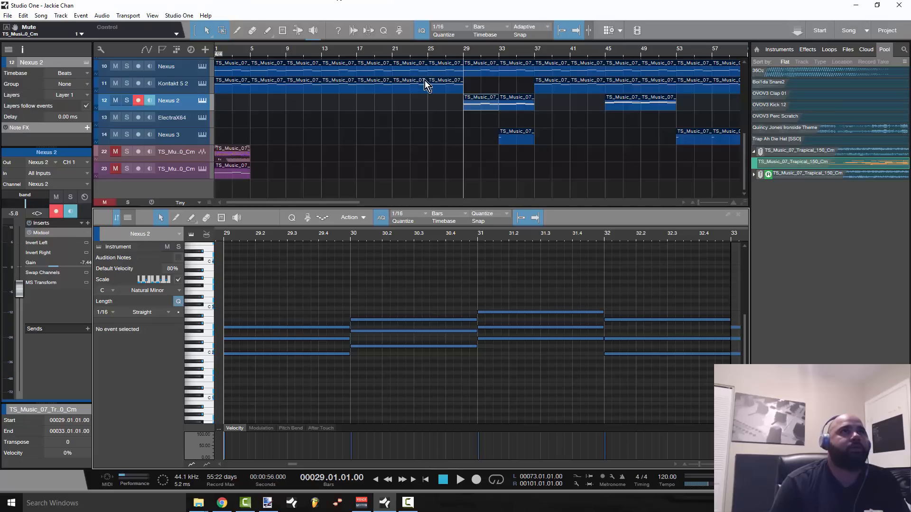
Open the first Omnisphere melody event at bar 1 and set the note editor's scale to C Major.
scroll(425, 81, "up", 4)
scroll(482, 172, "down", 2)
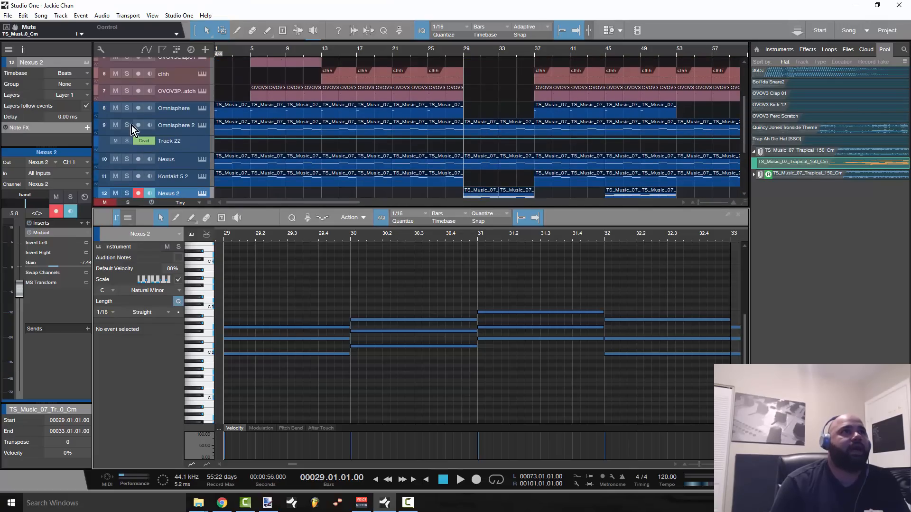
left_click(230, 116)
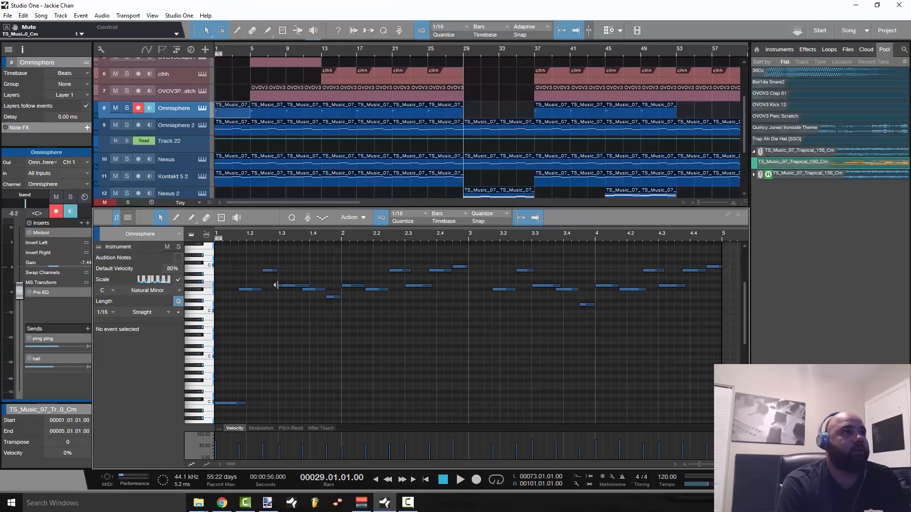
left_click(178, 291)
left_click(178, 312)
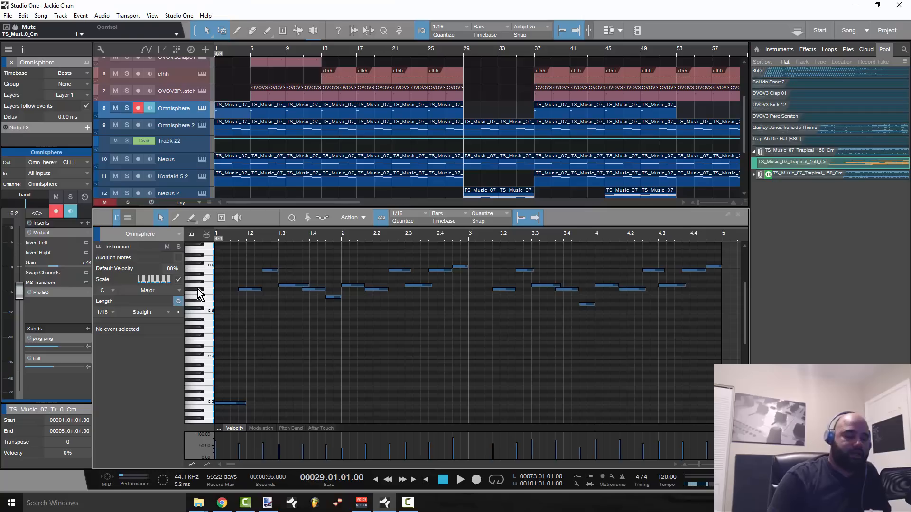
Open the Nexus 2 chord event that starts at bar 29 in the note editor.
scroll(485, 160, "down", 3)
left_click(484, 150)
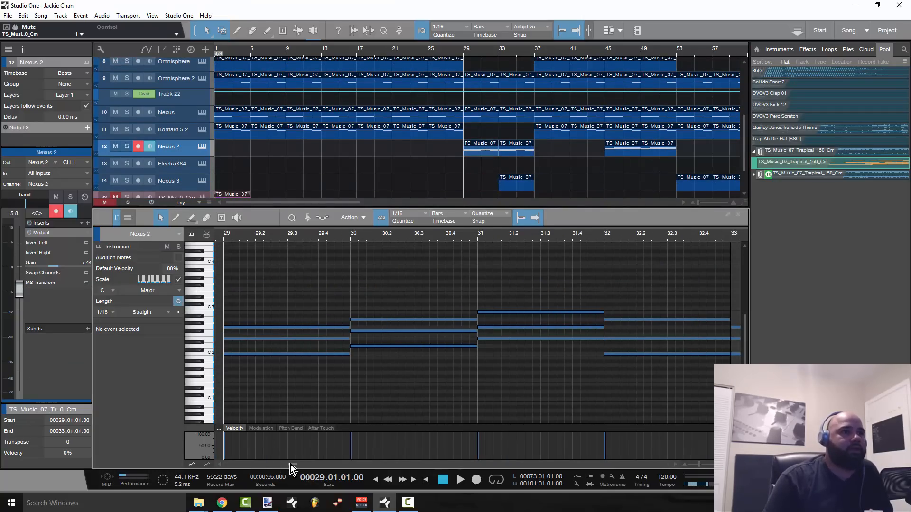
left_click_drag(290, 465, 293, 465)
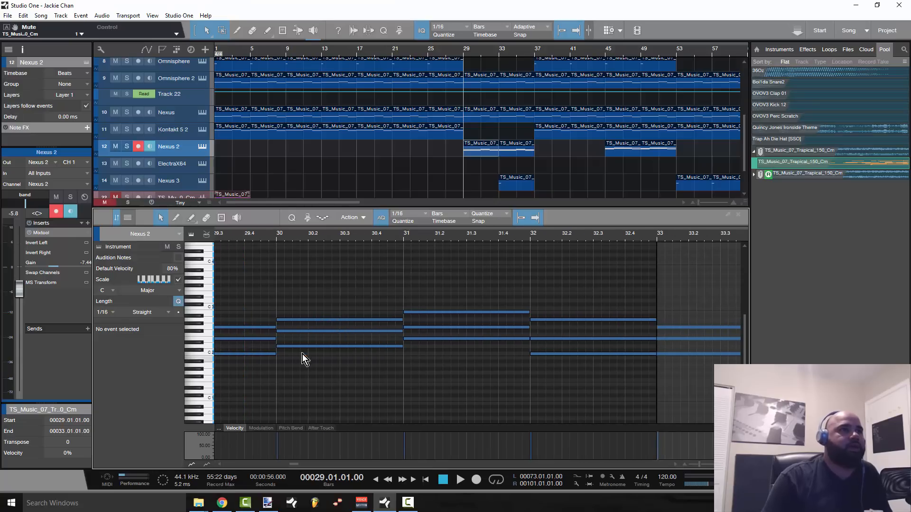
Lower the middle note of the bar 30 Nexus 2 chord to F 2.
left_click(304, 331)
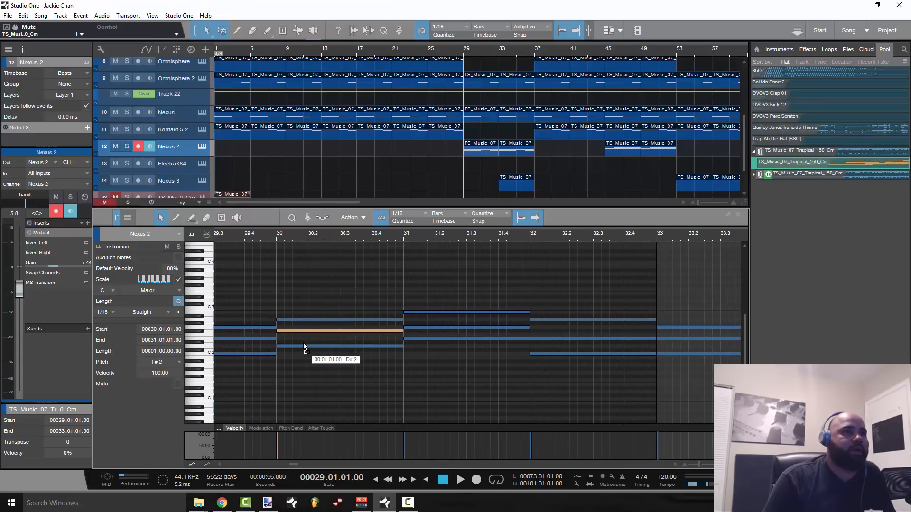
key("Down")
key("Down")
key("Down")
key("Down")
left_click_drag(303, 340, 303, 335)
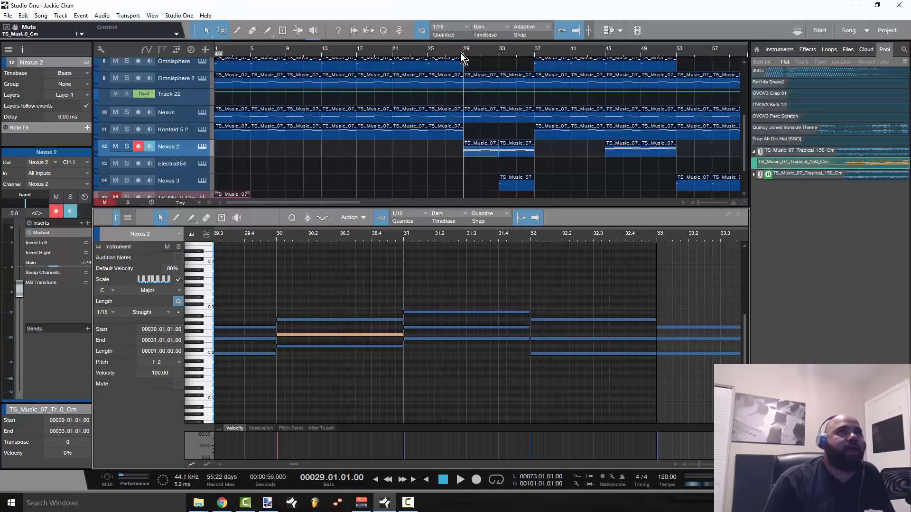
Play the Nexus 2 chords from bar 29 into bar 31.
left_click_drag(311, 251, 346, 232)
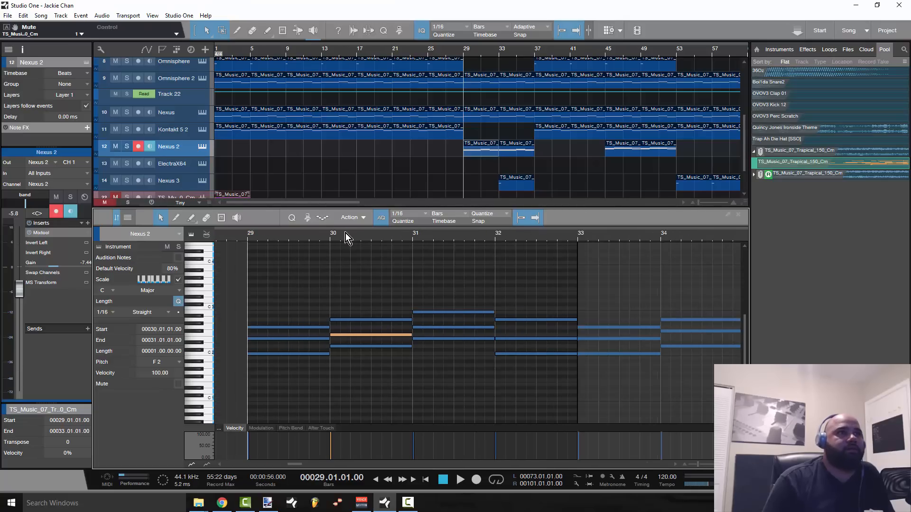
key("space")
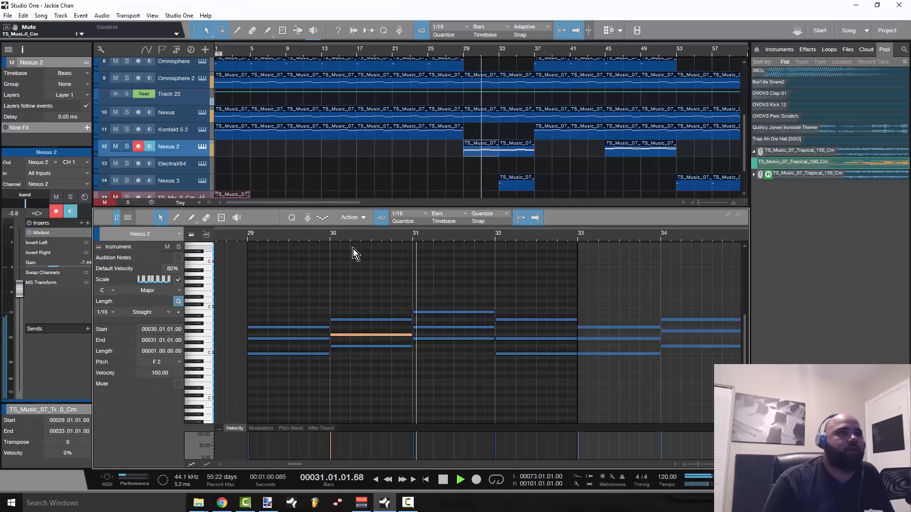
key("space")
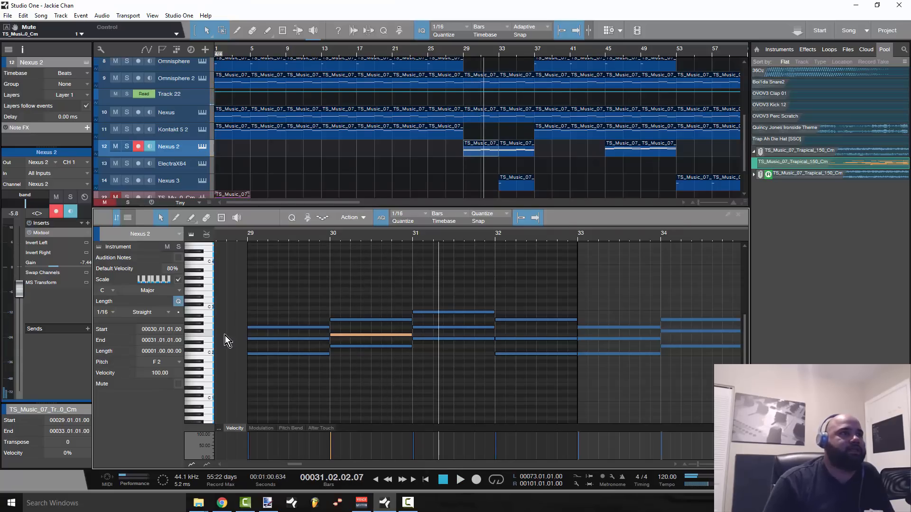
Turn off the note editor's scale and audition the chords from bar 29 with the bar 30 middle note moved to F# 2.
left_click(178, 280)
left_click_drag(377, 335, 377, 331)
left_click(245, 235)
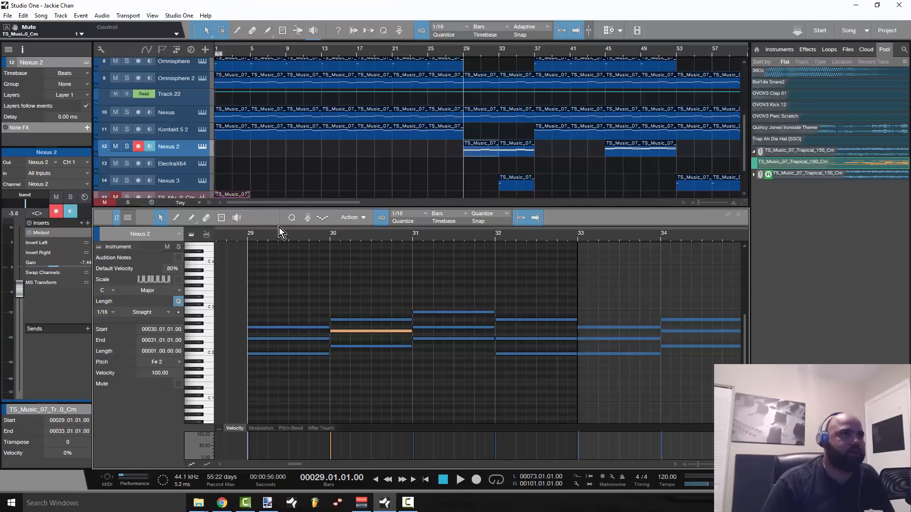
key("space")
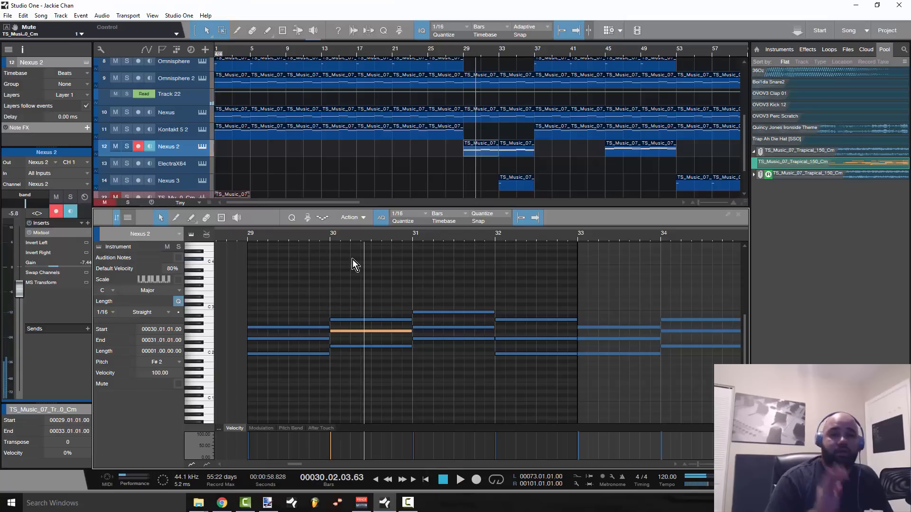
Move the middle note of the bar 30 chord down to F 2 and audition the passage from bar 29.
left_click_drag(337, 332, 336, 336)
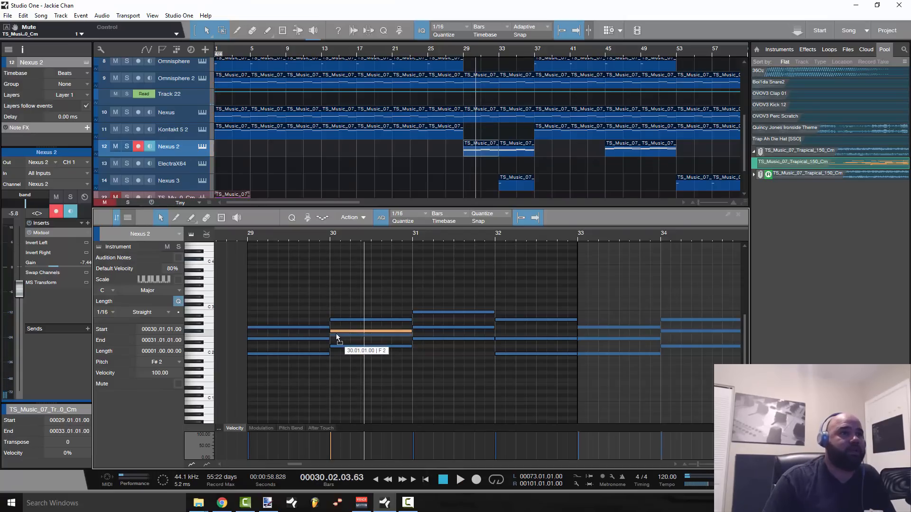
left_click(248, 235)
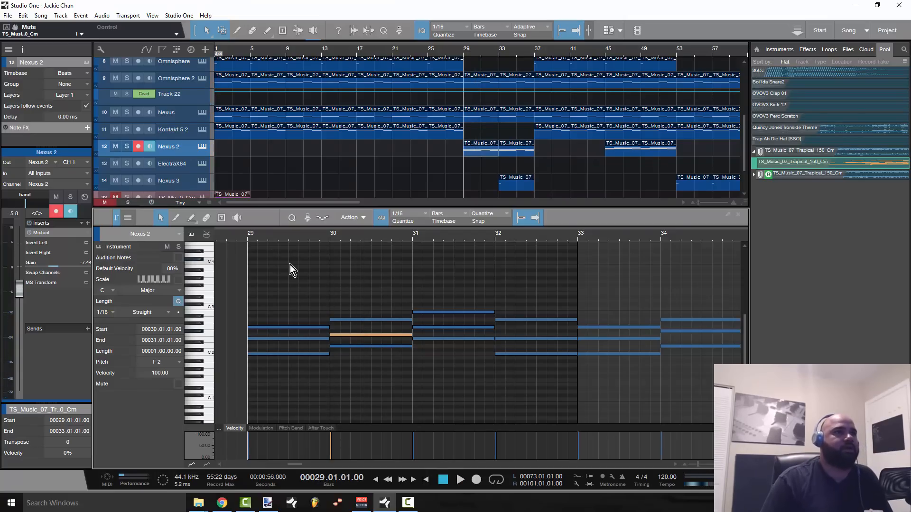
key("space")
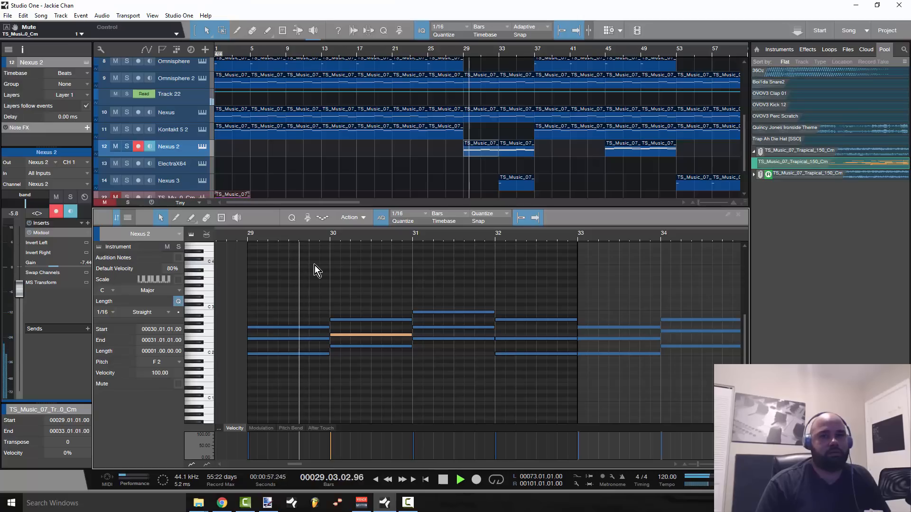
key("space")
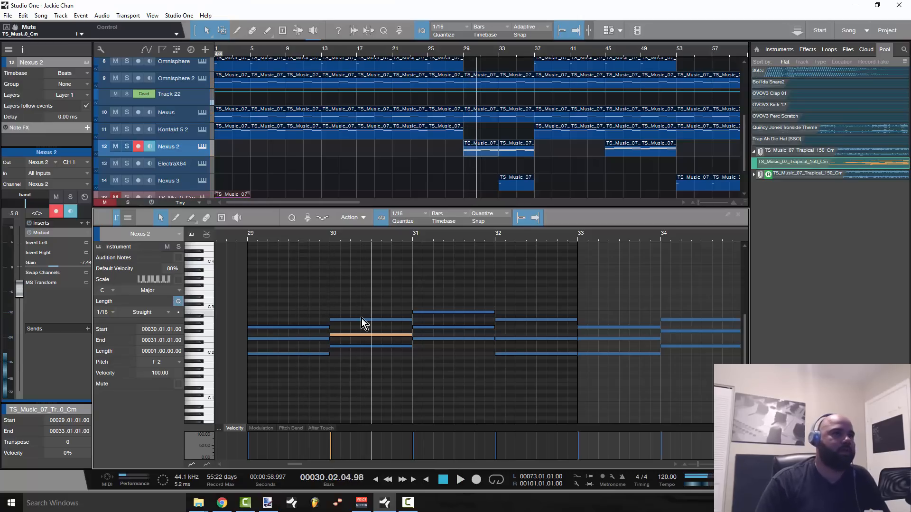
Return the middle note of the bar 30 chord to F# 2 and replay from bar 29 into bar 31.
left_click_drag(346, 335, 346, 331)
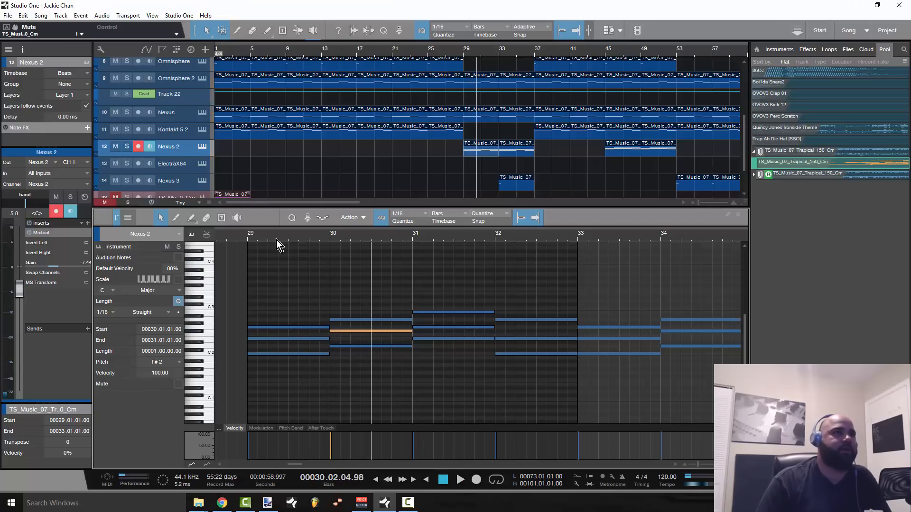
left_click(249, 238)
key("space")
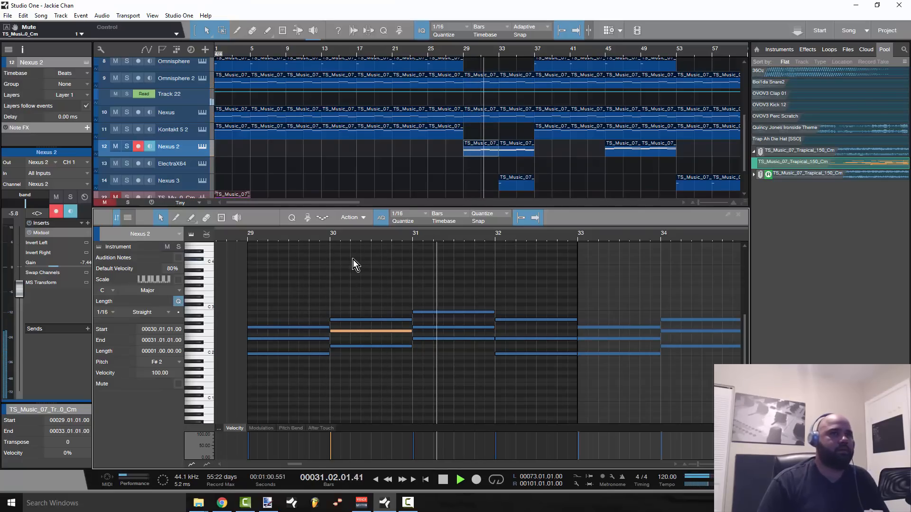
key("space")
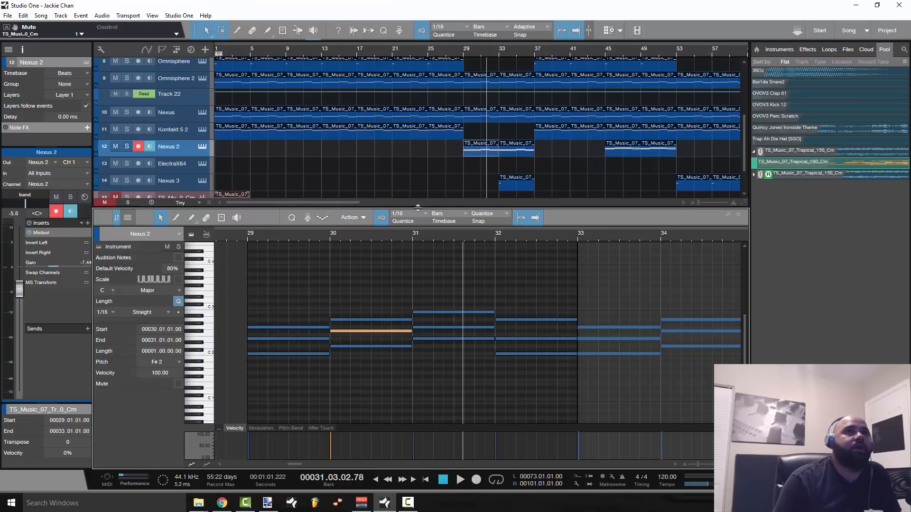
Open the Nexus 3 melody event at bar 33 and play the arrangement from there into bar 38.
left_click(518, 183)
scroll(516, 350, "up", 2)
scroll(518, 350, "up", 2)
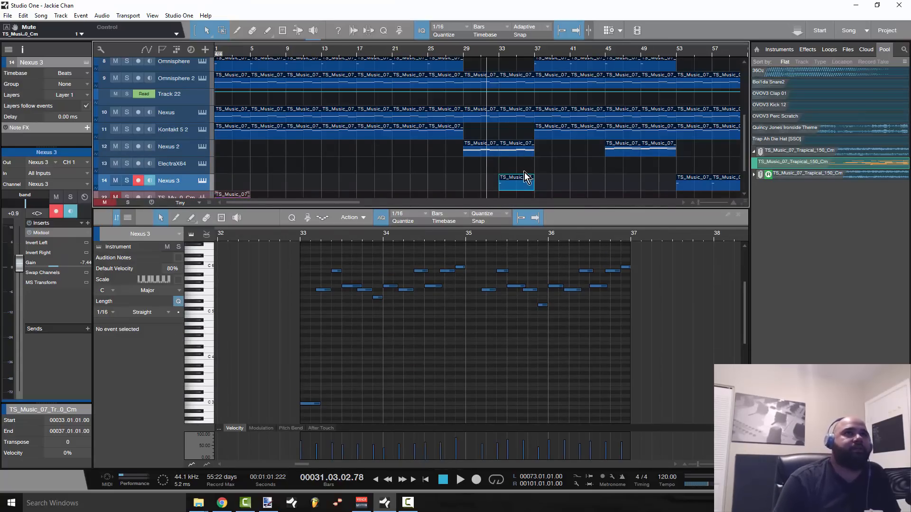
left_click(501, 53)
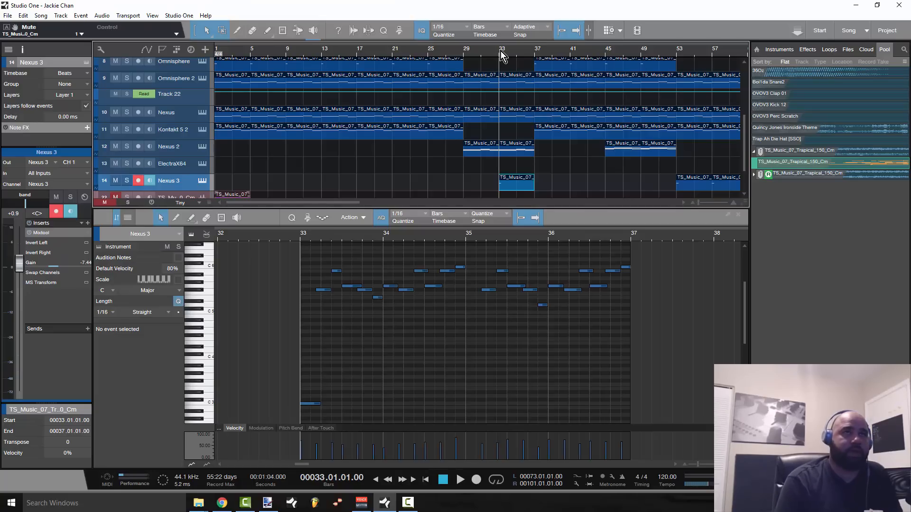
key("space")
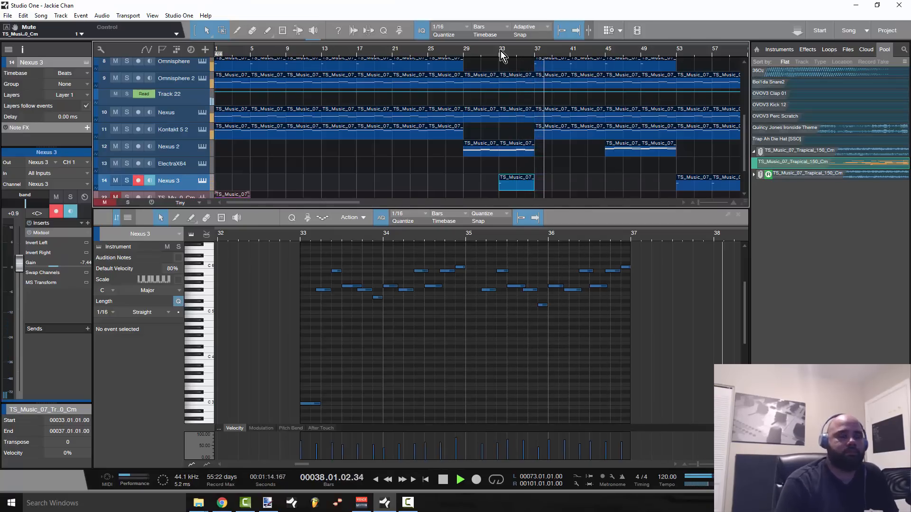
key("space")
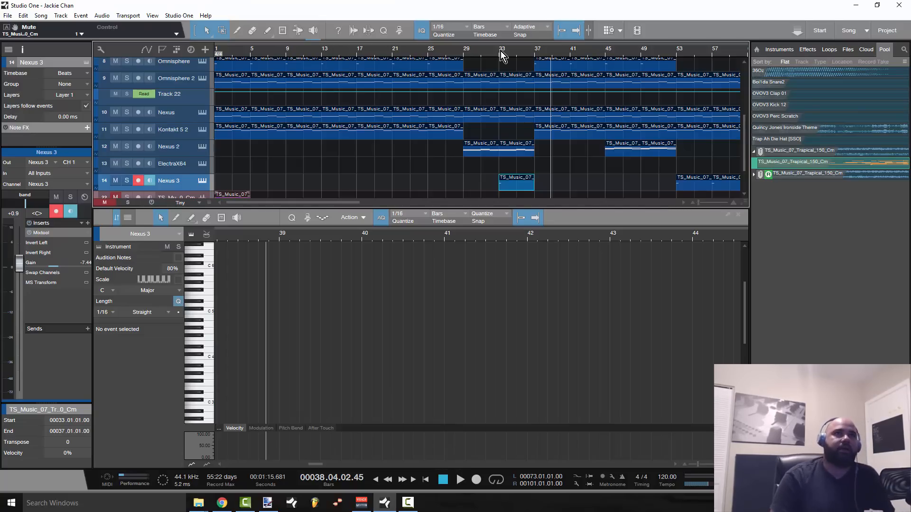
Examine how the drum, Omnisphere and Nexus parts are laid out across the whole arrangement, placing the playhead at bar 52.
left_click_drag(500, 50, 495, 42)
scroll(488, 116, "up", 5)
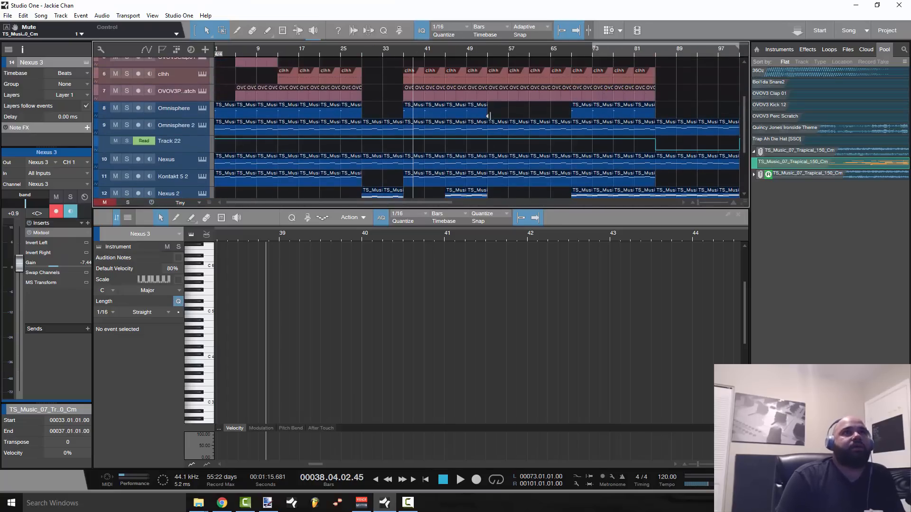
scroll(489, 116, "down", 5)
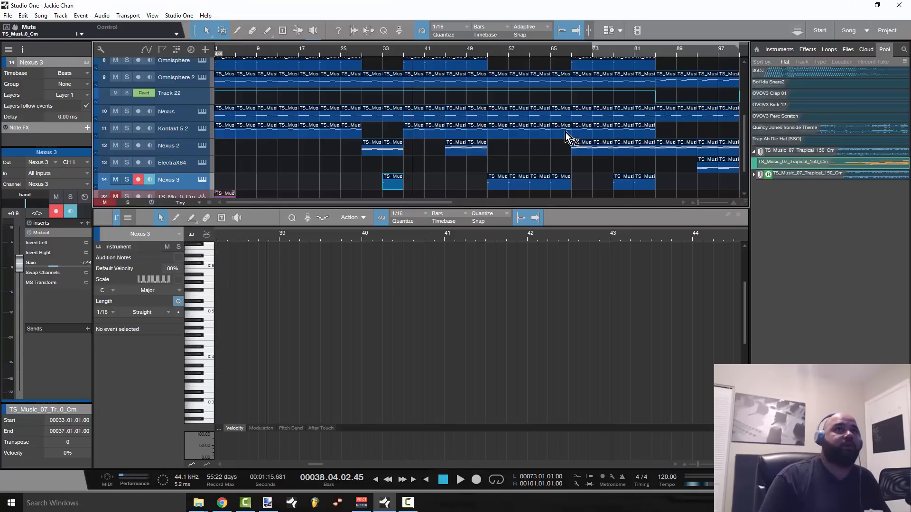
scroll(605, 134, "up", 3)
scroll(550, 126, "down", 3)
left_click(481, 55)
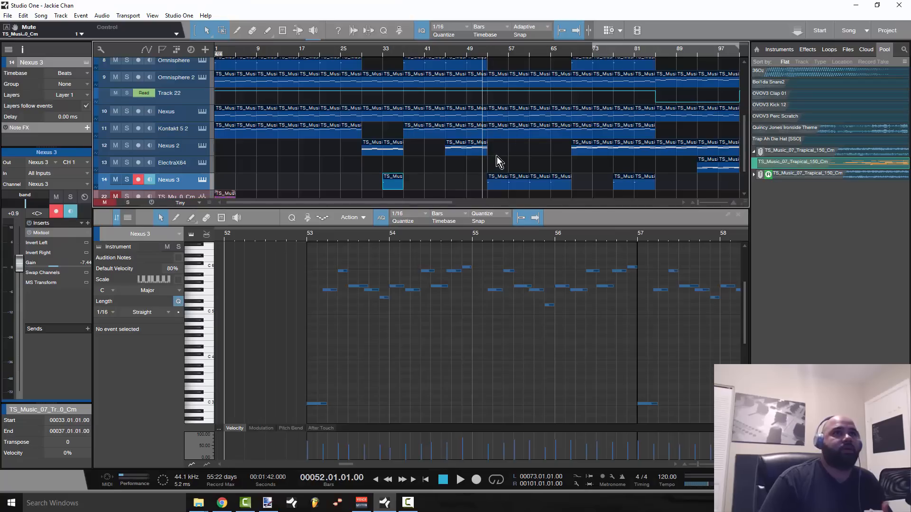
scroll(628, 158, "up", 2)
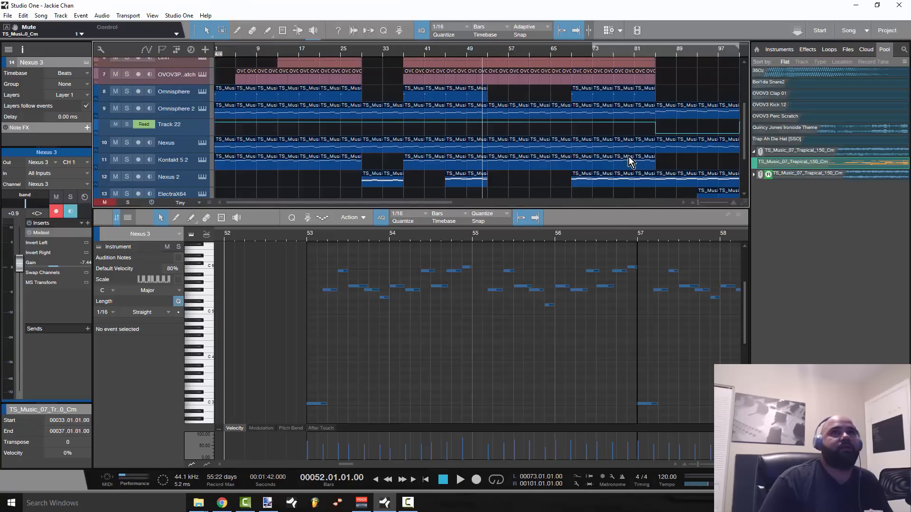
Play from bar 84 and follow the Nexus 2 chord event at bar 85 in the note editor.
left_click(650, 53)
left_click_drag(368, 204, 428, 206)
scroll(524, 169, "down", 3)
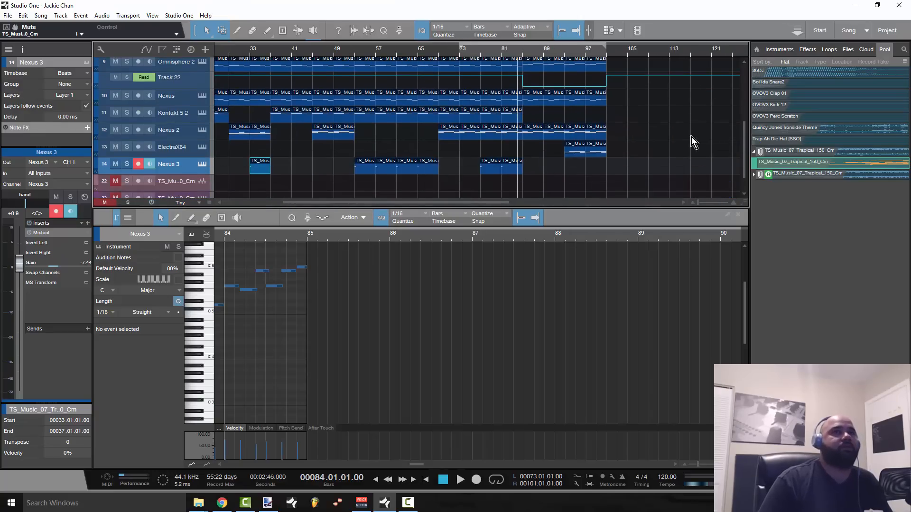
key("space")
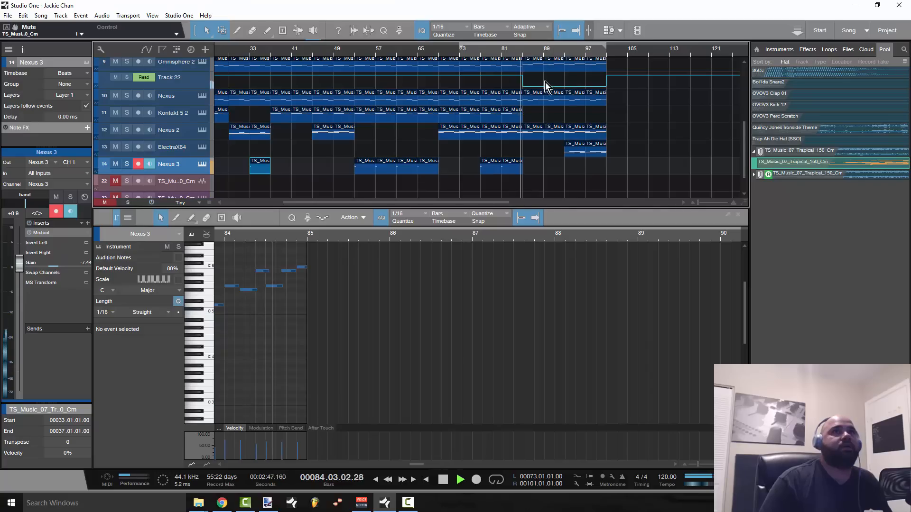
left_click(537, 134)
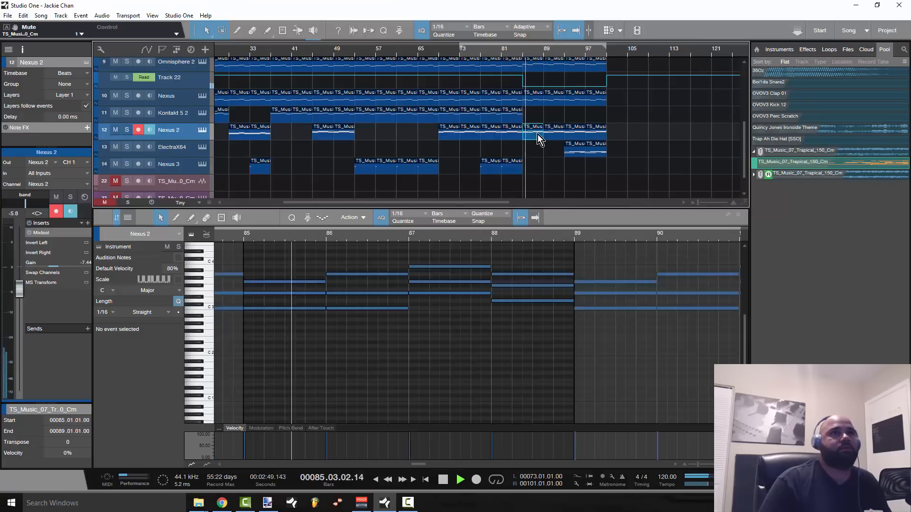
left_click_drag(470, 238, 417, 227)
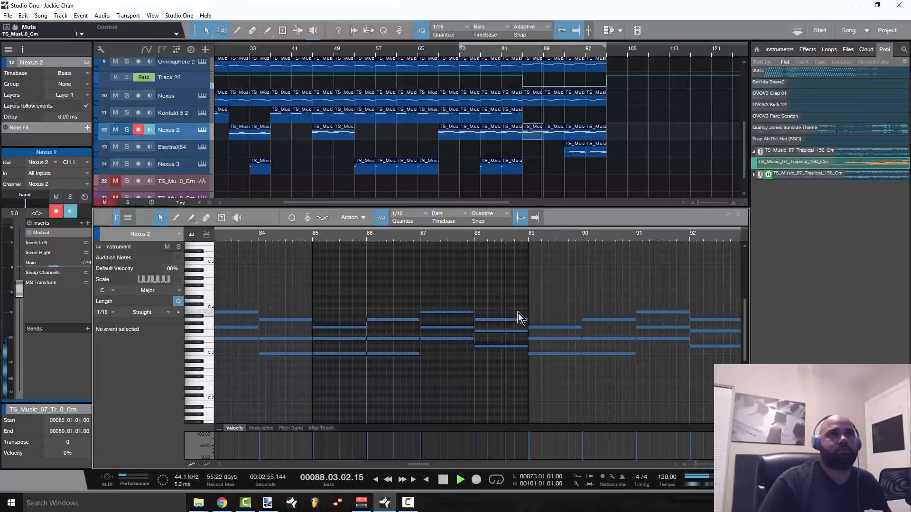
Set the ElectraX64 track's Mixtool gain to -3.12 dB and select all chord notes in its event at bar 93.
scroll(641, 154, "up", 2)
scroll(641, 154, "down", 2)
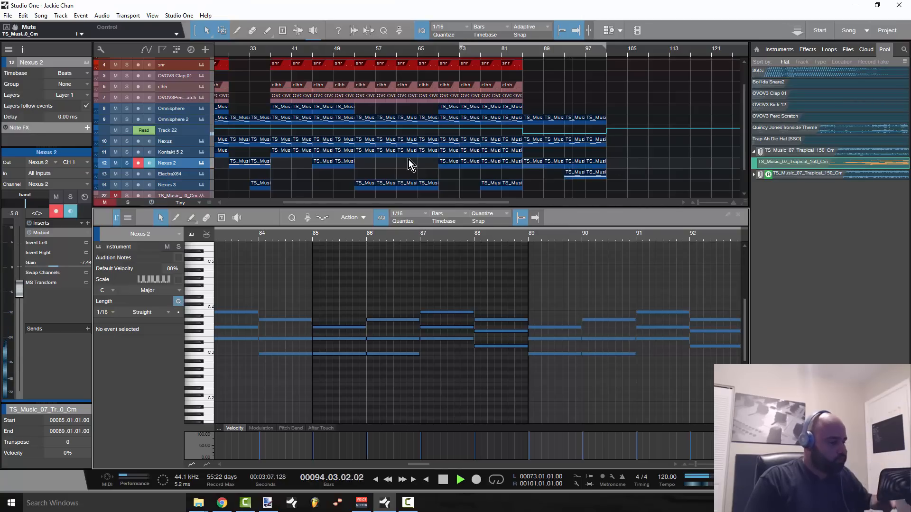
left_click(189, 175)
scroll(47, 266, "up", 5)
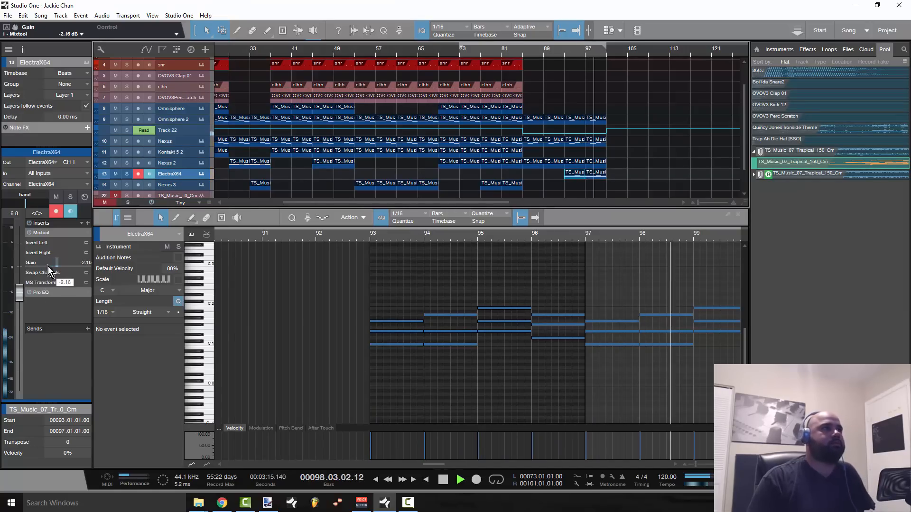
scroll(48, 266, "down", 1)
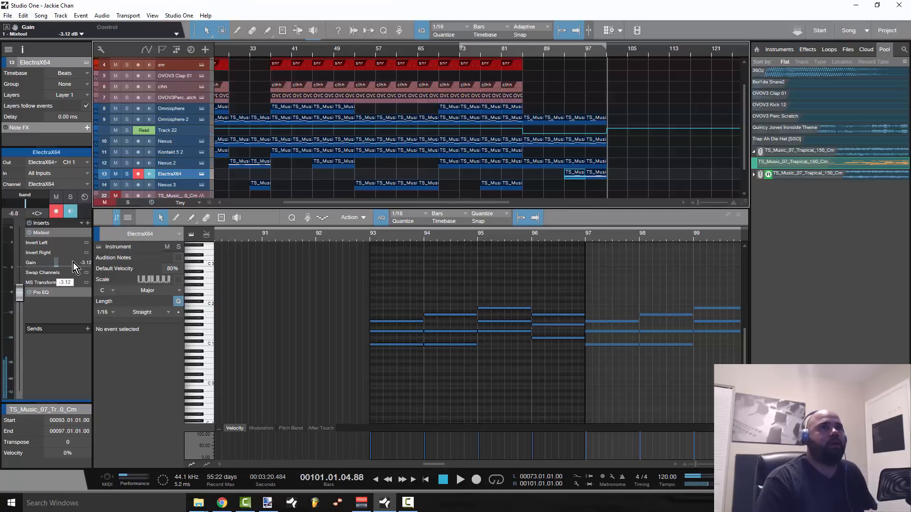
left_click_drag(380, 286, 574, 359)
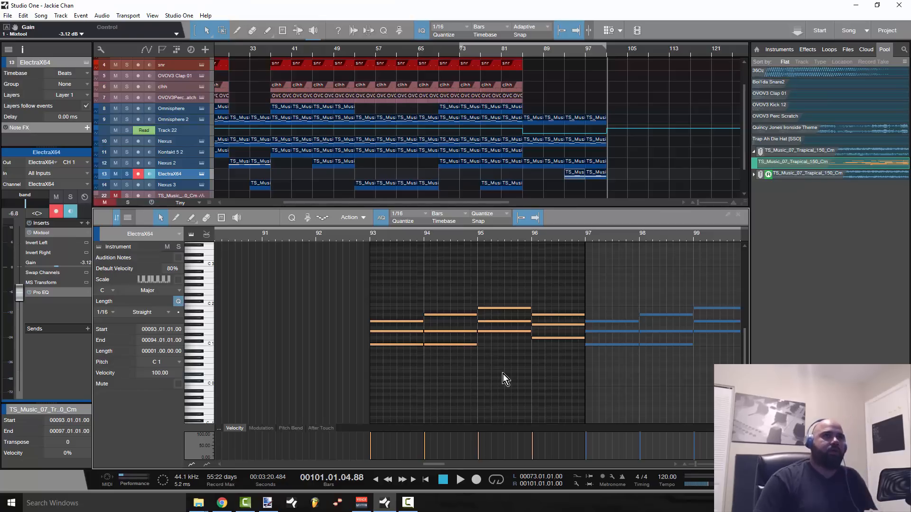
Enlarge the arrangement area, solo the original sample loop on track 22 and play it from bar 1 into bar 3.
left_click_drag(338, 208, 138, 330)
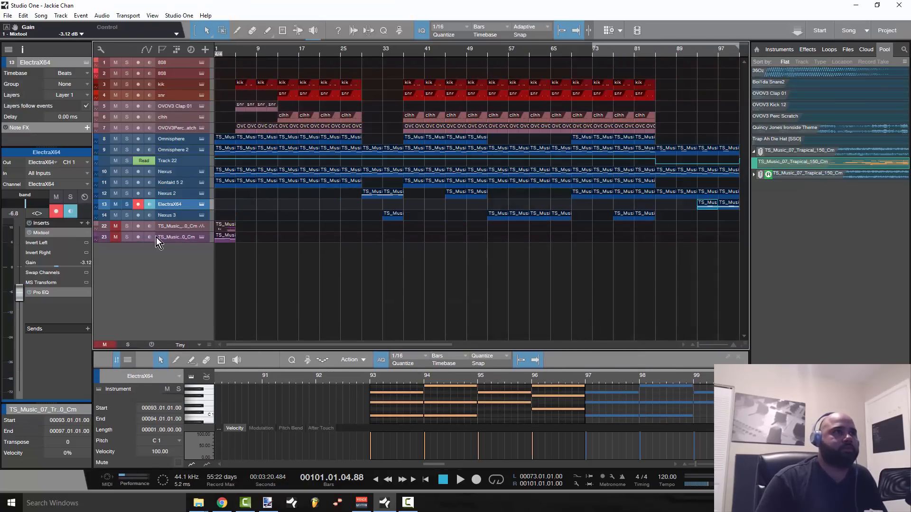
left_click(127, 227)
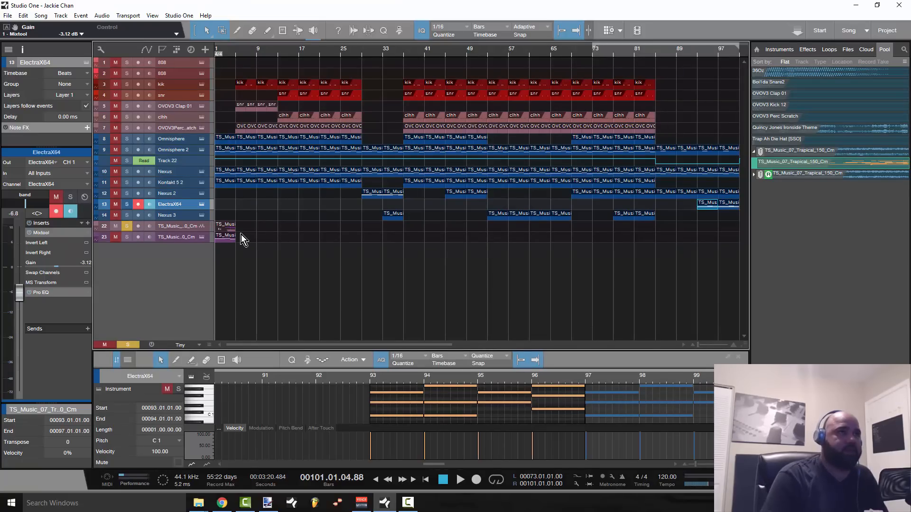
key("space")
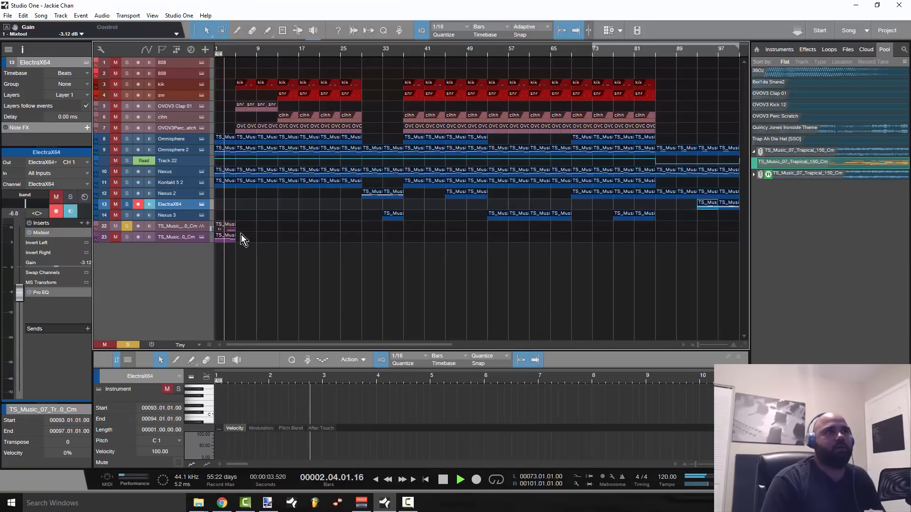
key("space")
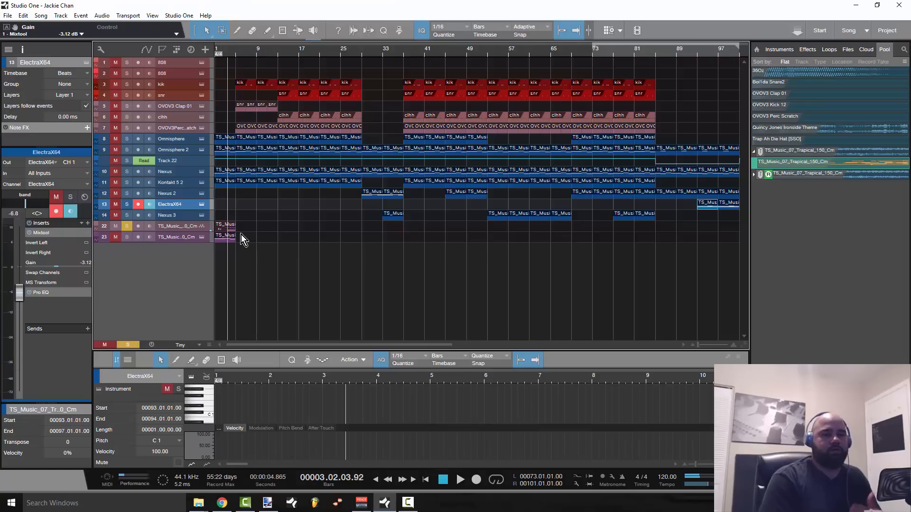